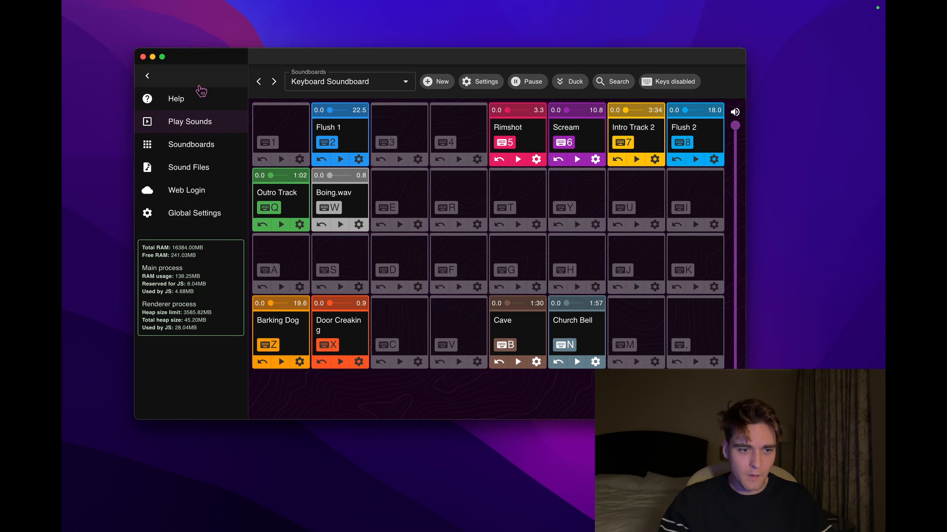
# Examine the RAM usage and the main and renderer process heap statistics by highlighting their lines
pyautogui.moveTo(143, 245); pyautogui.dragTo(219, 329)
pyautogui.click(219, 333)
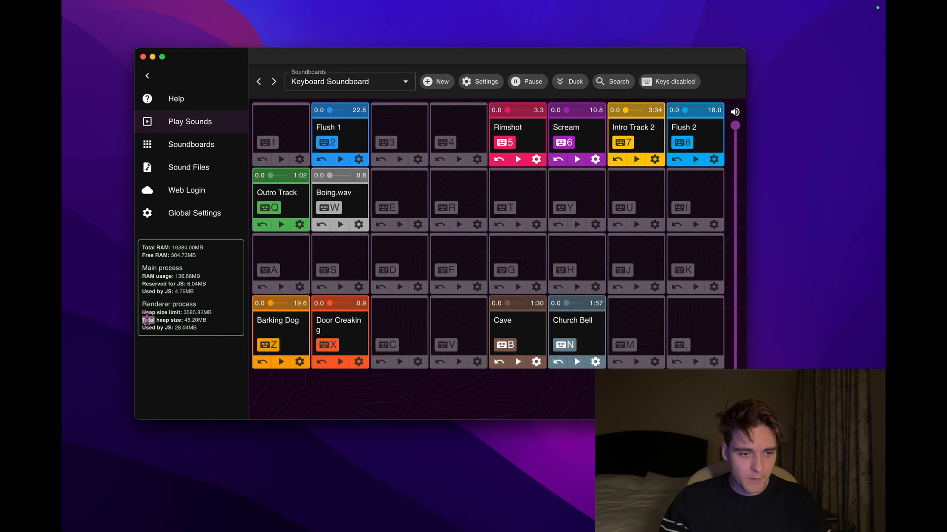
pyautogui.moveTo(148, 319); pyautogui.dragTo(198, 322)
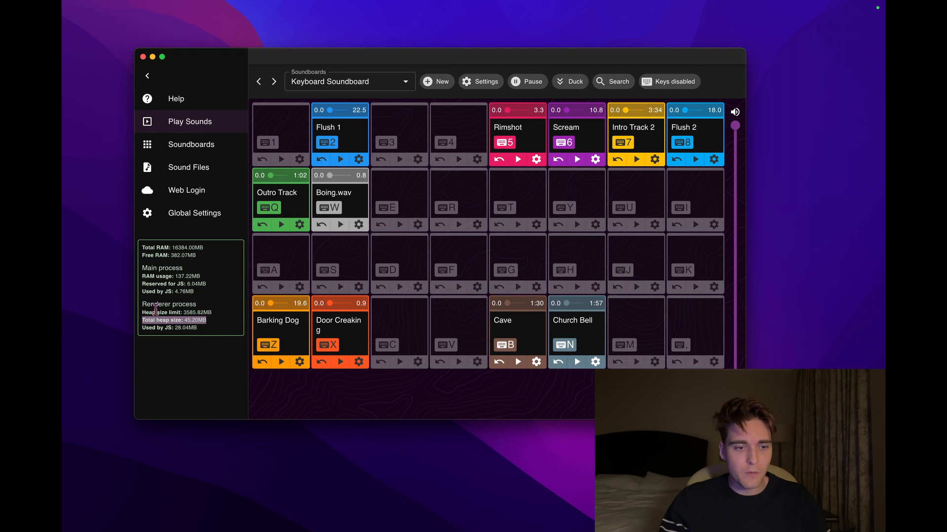
pyautogui.moveTo(143, 312); pyautogui.dragTo(199, 311)
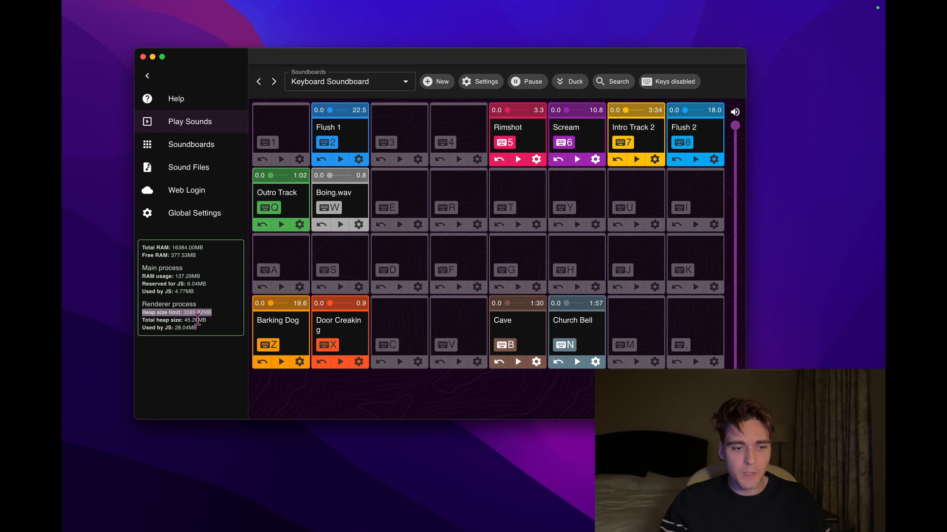
pyautogui.doubleClick(195, 320)
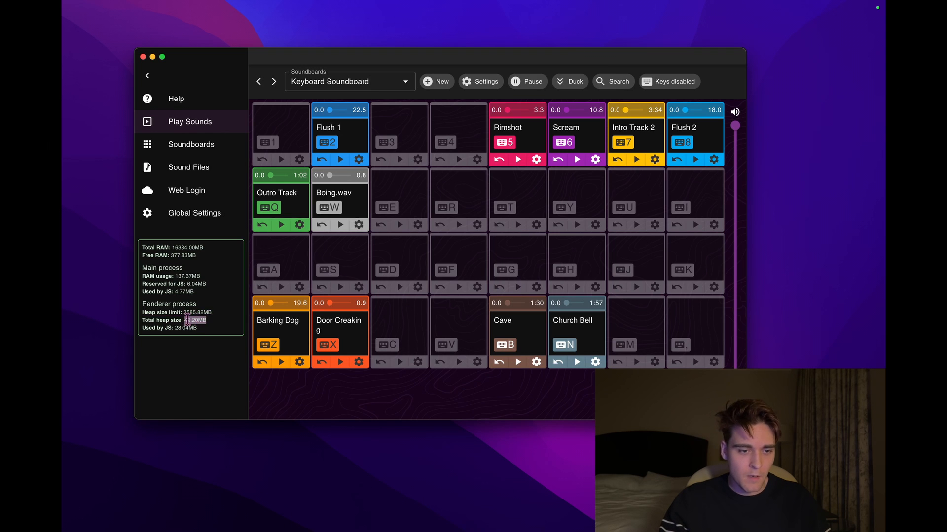
pyautogui.moveTo(196, 321); pyautogui.dragTo(174, 319)
pyautogui.doubleClick(164, 320)
pyautogui.doubleClick(175, 313)
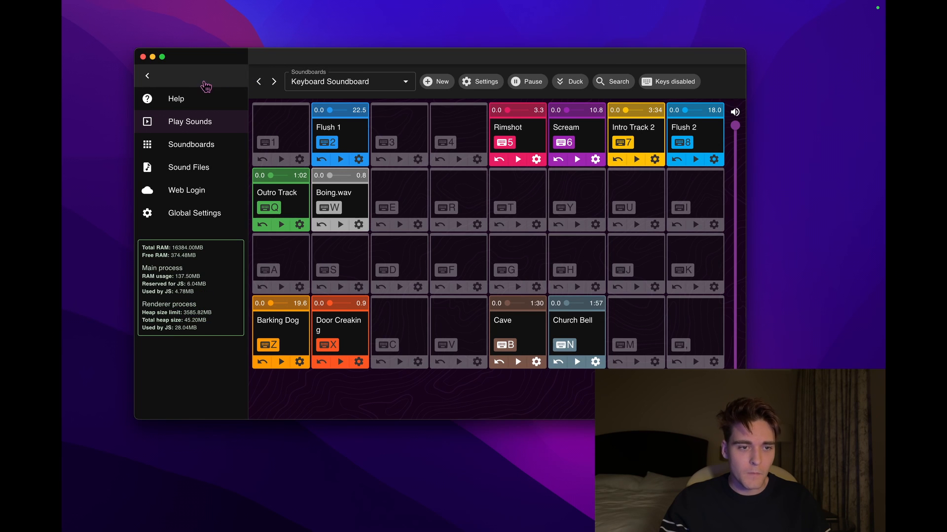
# Open the usage guide and look through its soundboards, sound files and web account help sections
pyautogui.click(184, 100)
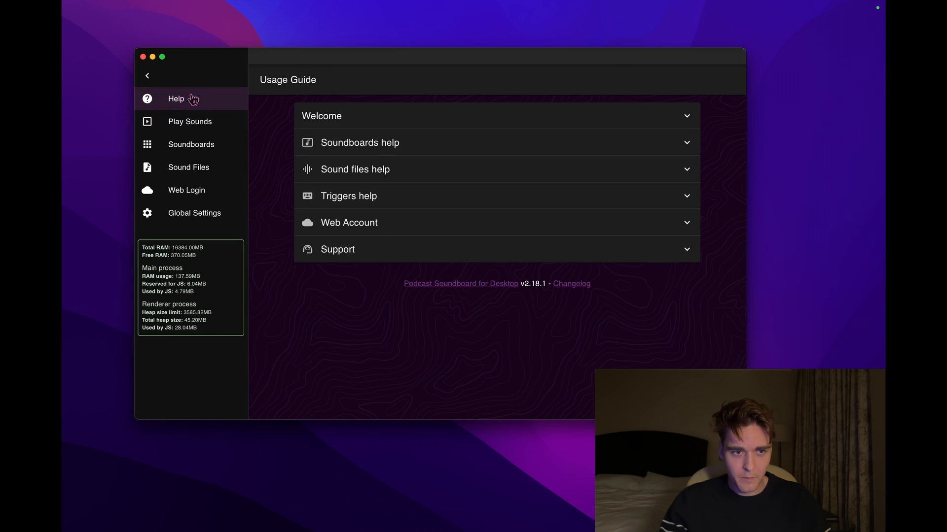
pyautogui.click(429, 149)
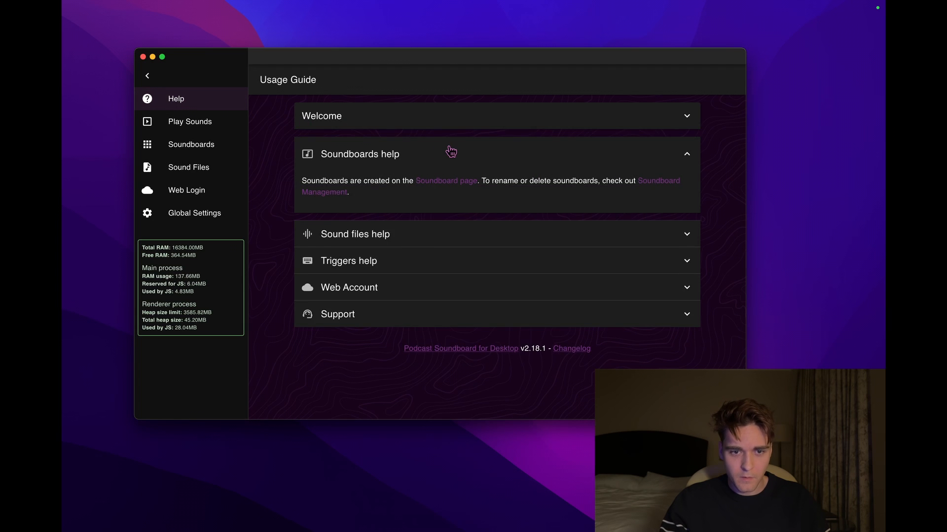
pyautogui.click(450, 150)
pyautogui.click(456, 175)
pyautogui.click(463, 181)
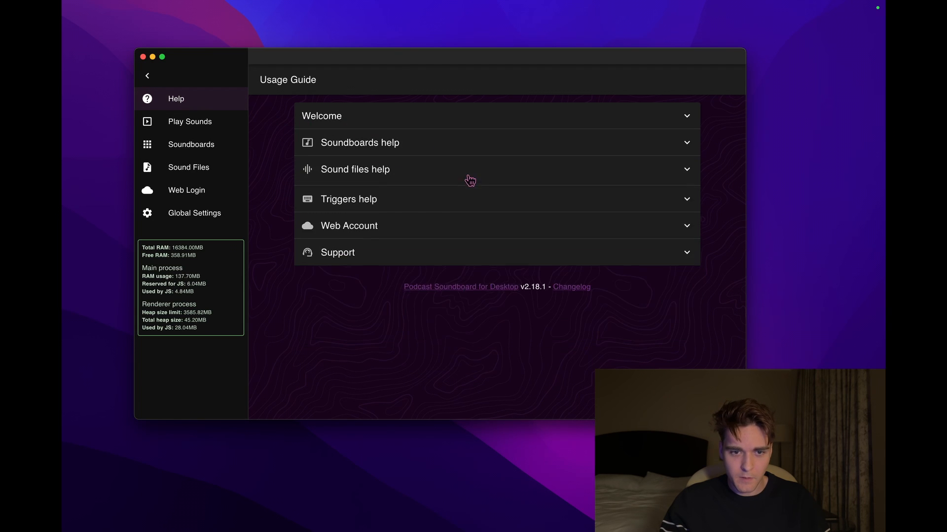
pyautogui.click(450, 220)
pyautogui.click(432, 222)
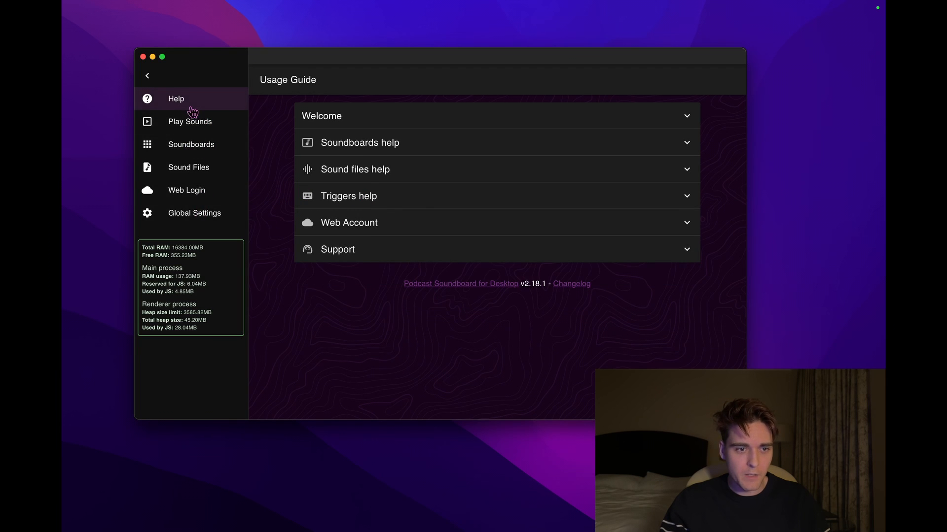
# Reorder the soundboard list by moving the third board, a Keyboard Soundboard, ahead of the Freeform Soundboard
pyautogui.click(209, 131)
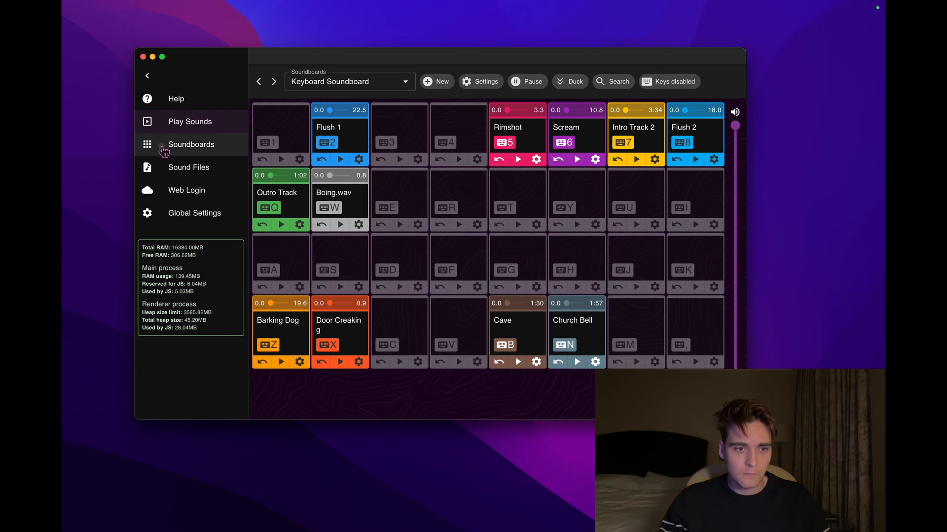
pyautogui.click(164, 148)
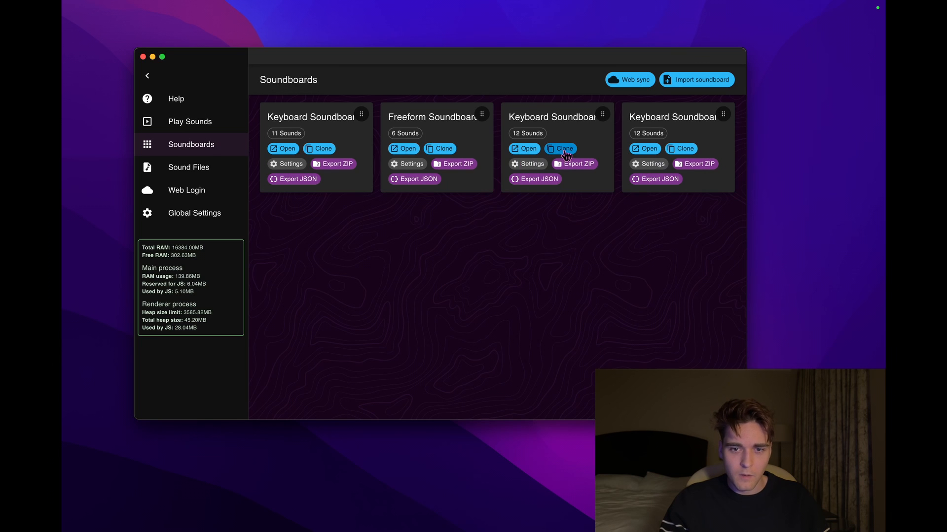
pyautogui.moveTo(610, 113); pyautogui.dragTo(444, 118)
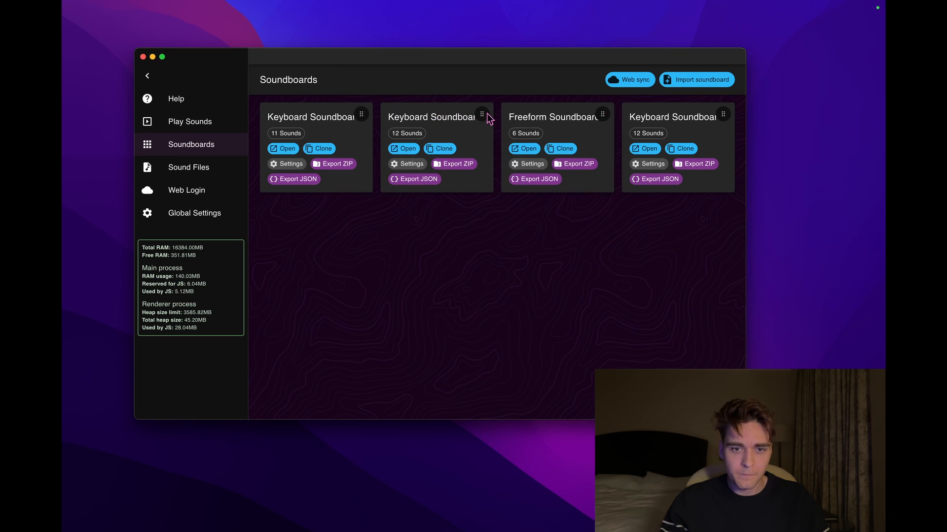
# Review the sound files, web soundboard sync and global settings pages, and return to the soundboard list
pyautogui.click(188, 168)
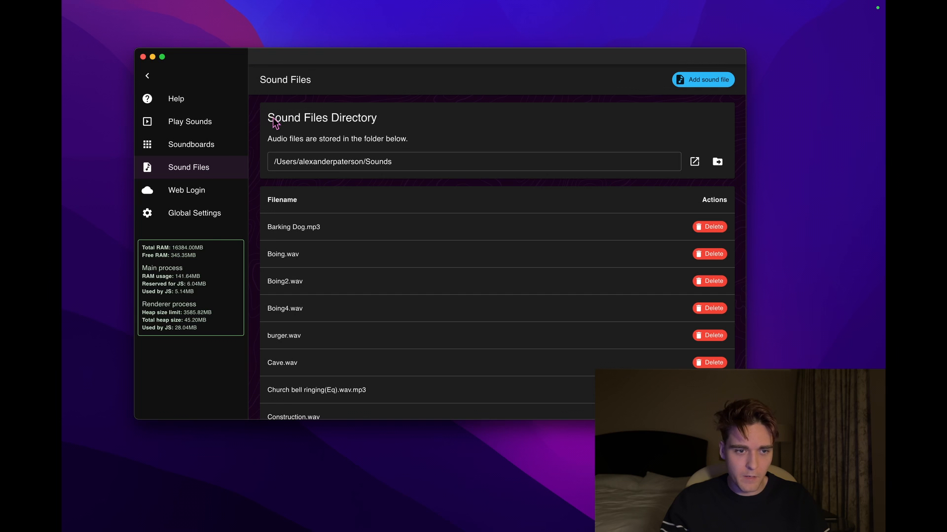
pyautogui.click(226, 198)
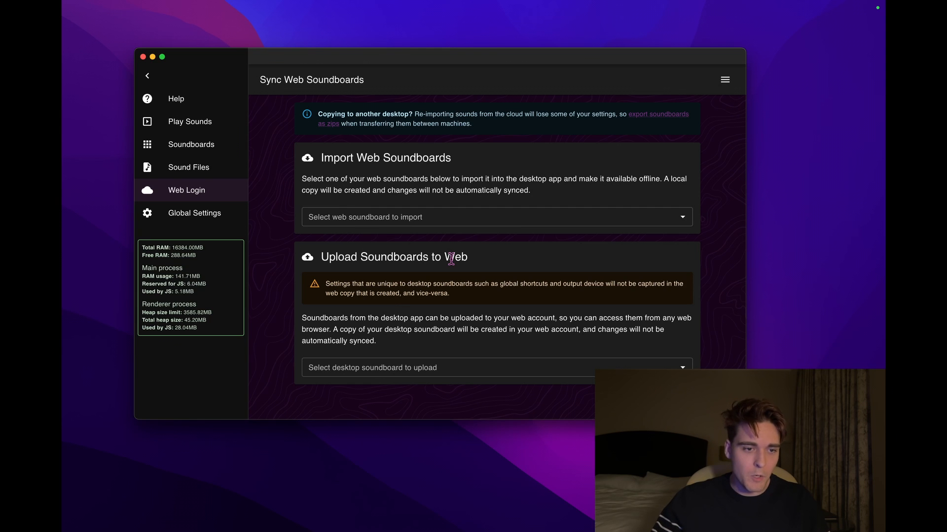
pyautogui.click(231, 221)
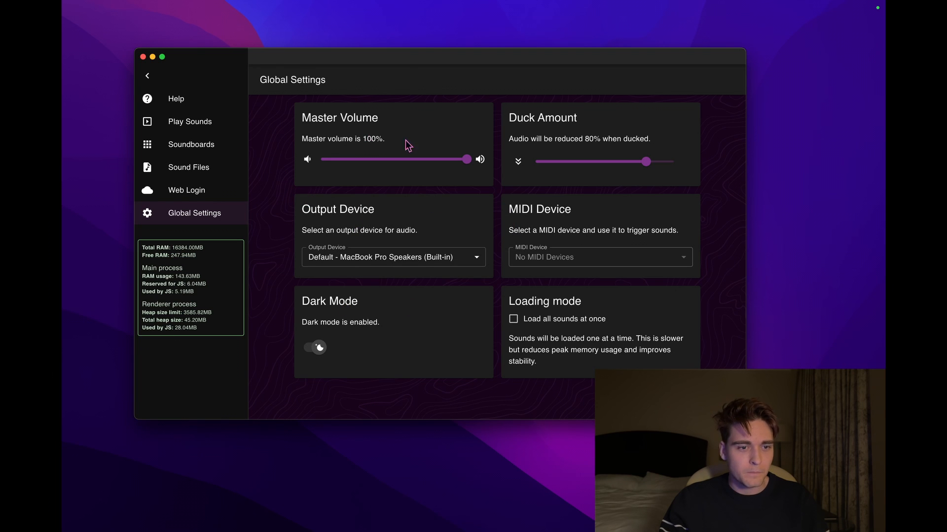
pyautogui.click(194, 146)
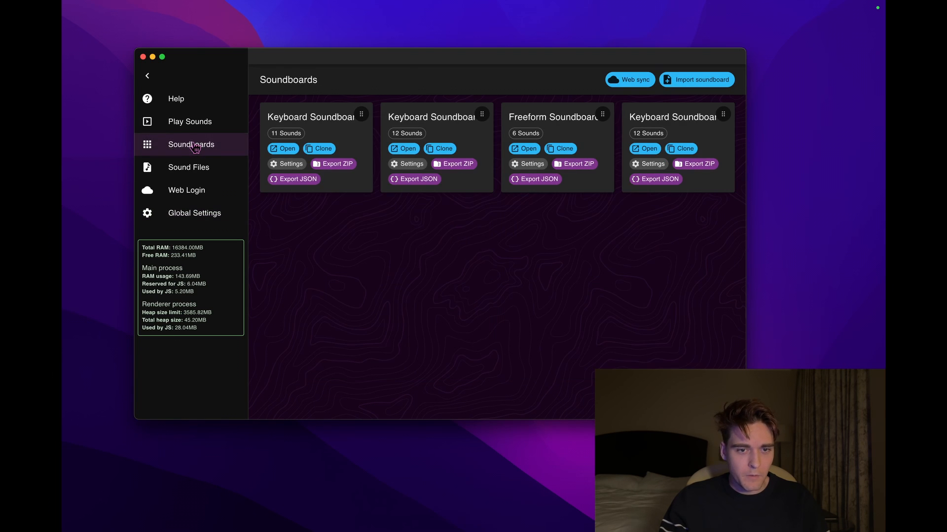
# Return to the Keyboard Soundboard's sound pads and collapse the navigation sidebar
pyautogui.click(191, 123)
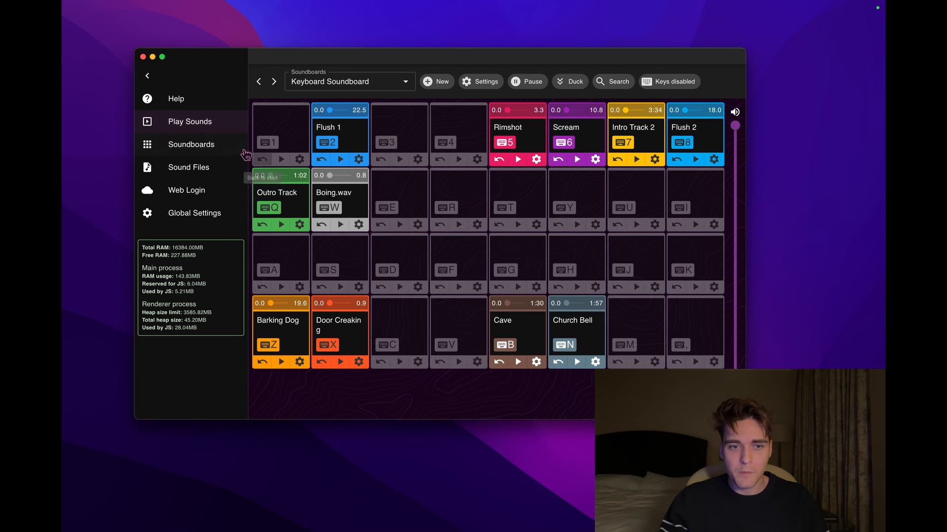
pyautogui.click(147, 75)
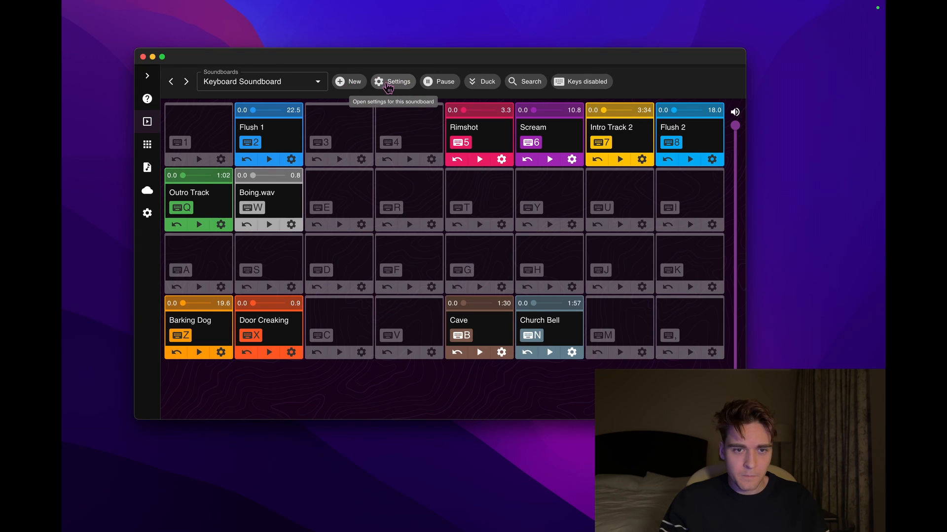
# Open the Keyboard Soundboard's settings, examine its name and the available layout types, and close the dialog
pyautogui.click(388, 82)
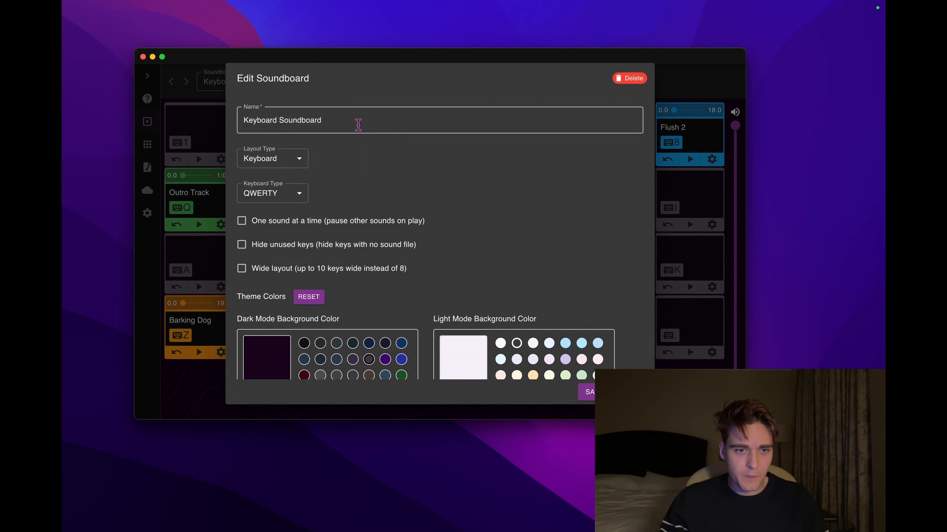
pyautogui.click(398, 120)
pyautogui.moveTo(384, 120); pyautogui.dragTo(246, 109)
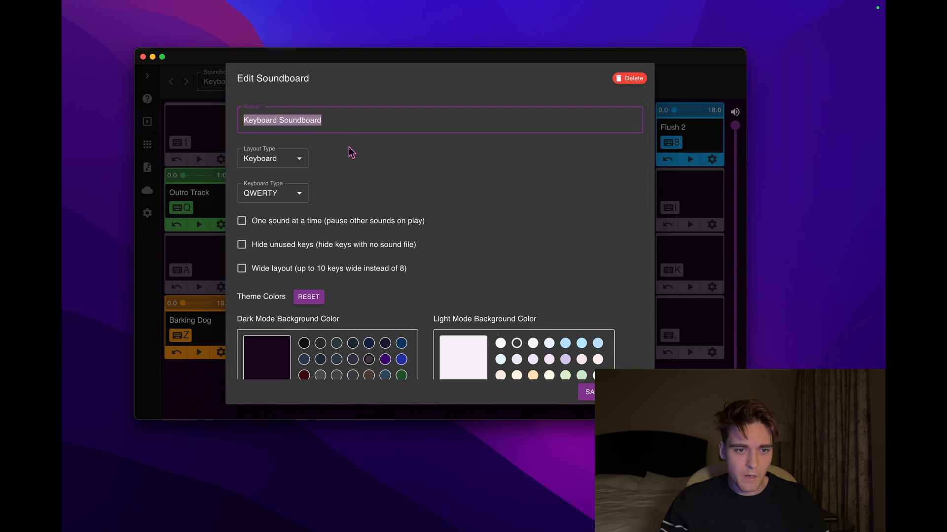
pyautogui.click(300, 159)
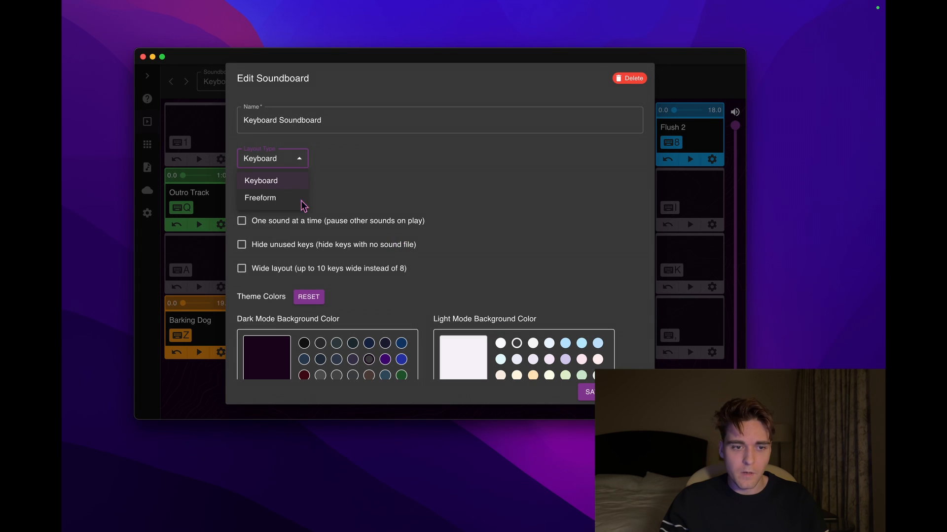
pyautogui.click(628, 393)
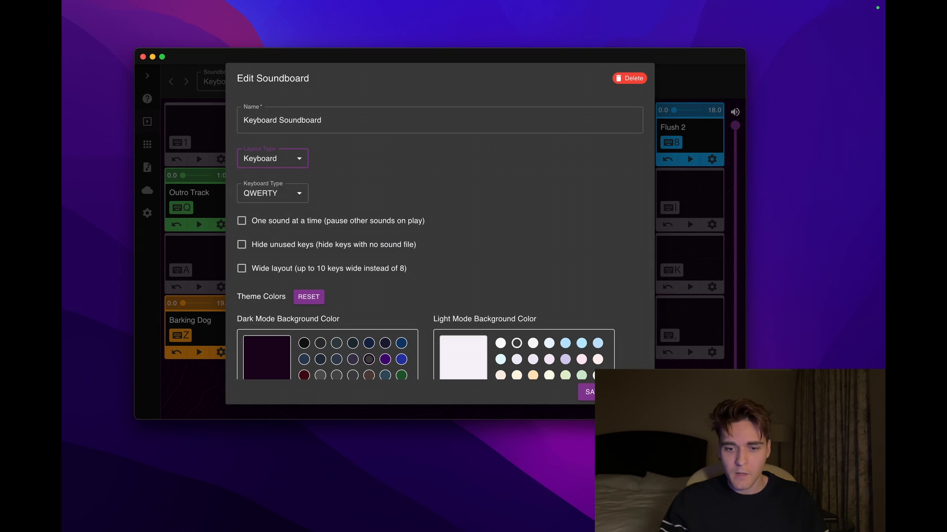
pyautogui.click(628, 392)
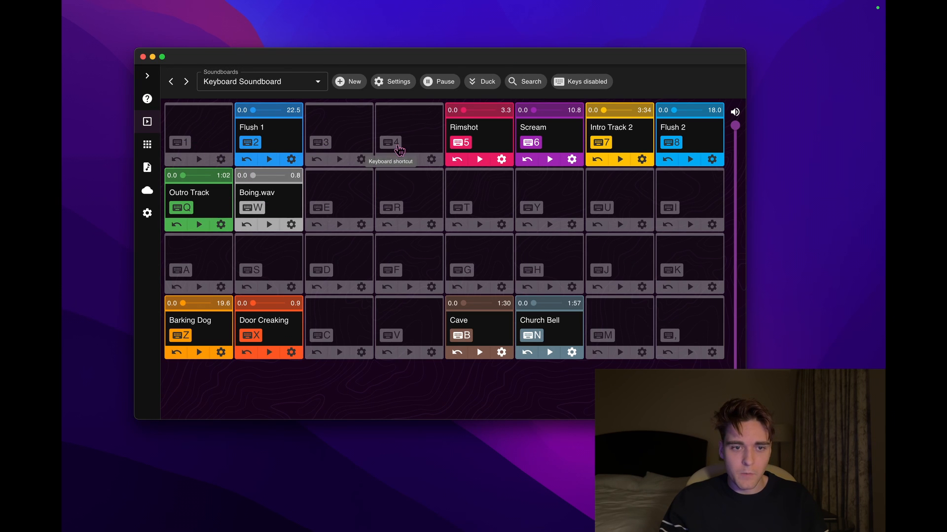
# Change the Keyboard Soundboard's layout type to Freeform and save it
pyautogui.click(393, 81)
pyautogui.click(302, 158)
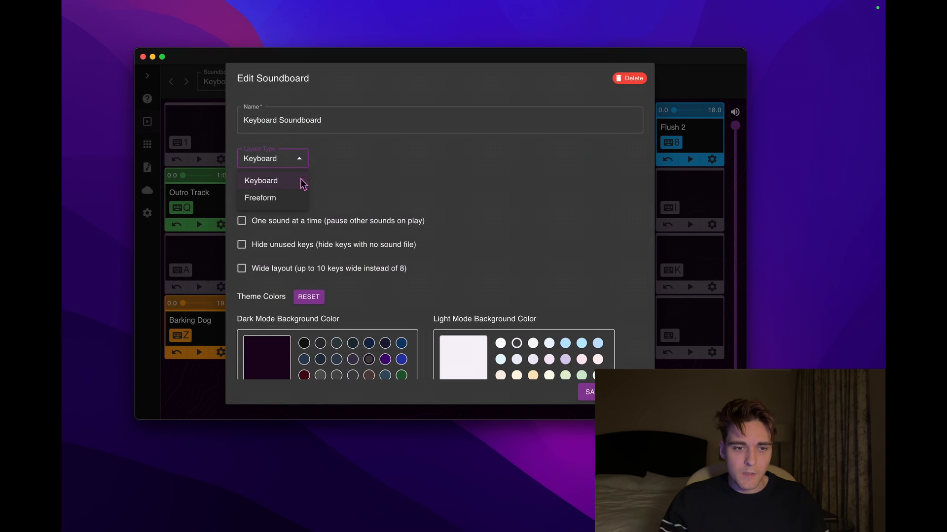
pyautogui.click(260, 197)
pyautogui.click(589, 392)
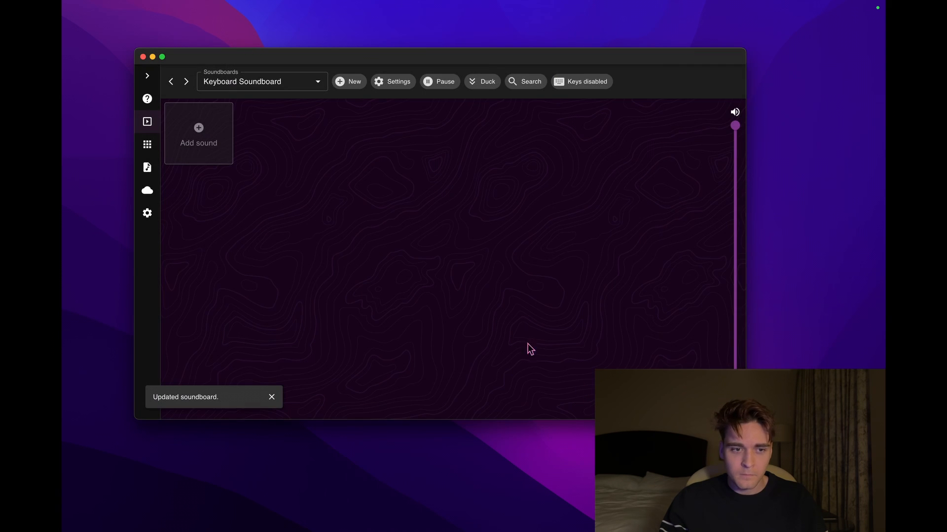
# Add an empty sound pad to the freeform board, view its sound settings and remove the pad
pyautogui.click(197, 128)
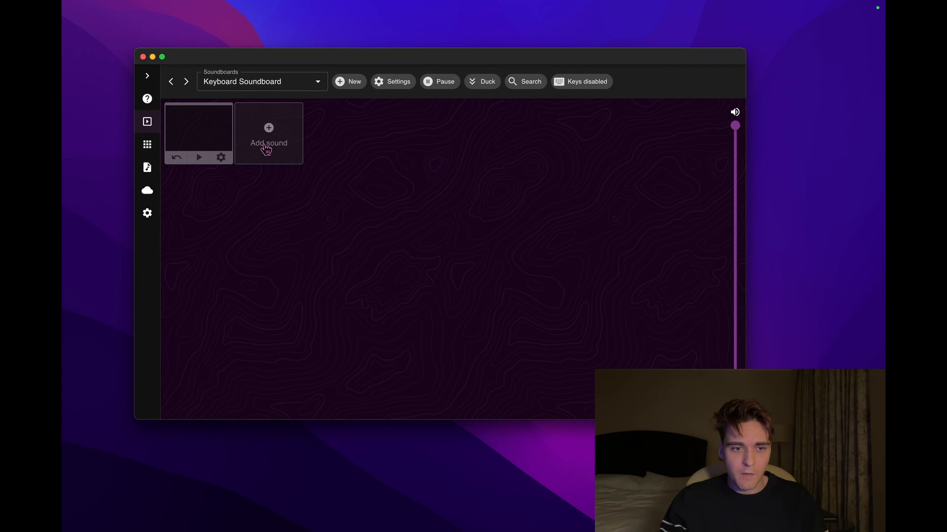
pyautogui.click(220, 157)
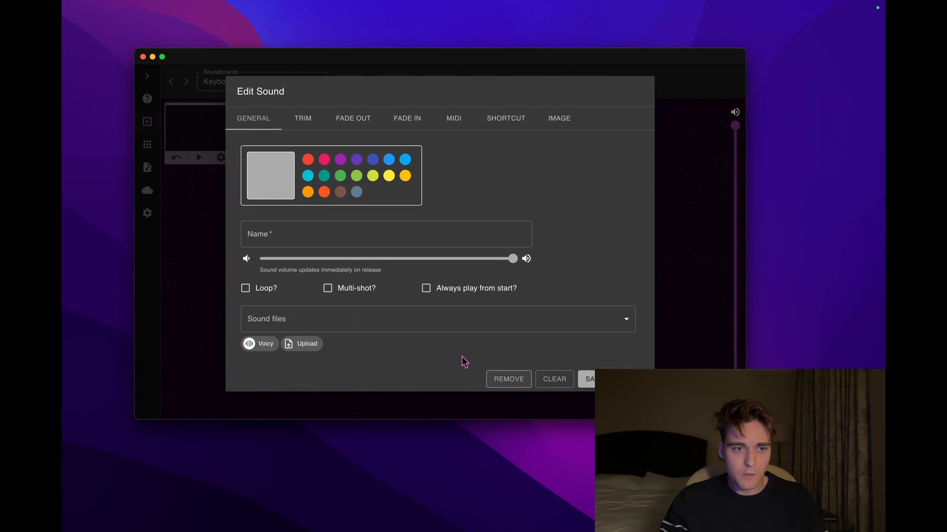
pyautogui.click(520, 386)
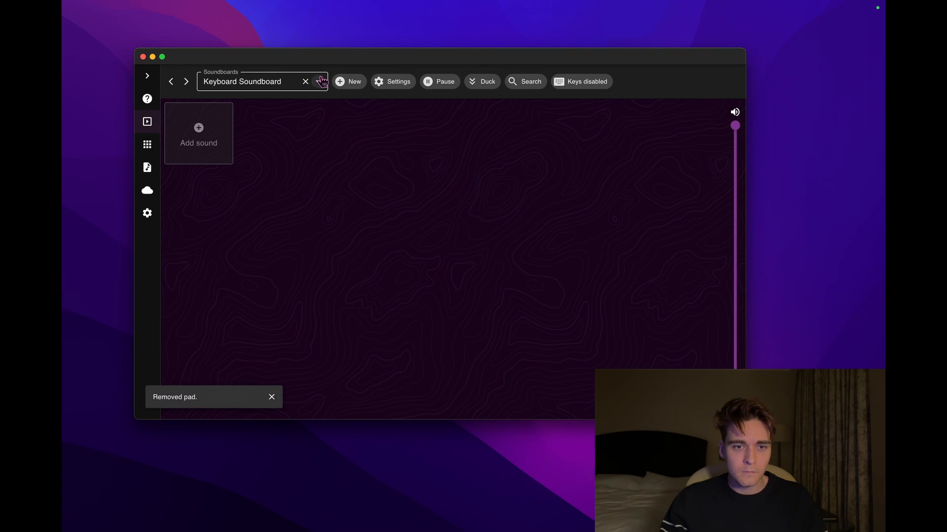
# Set the soundboard's layout type to Keyboard and check the keyboard type options, keeping QWERTY
pyautogui.click(391, 81)
pyautogui.click(296, 159)
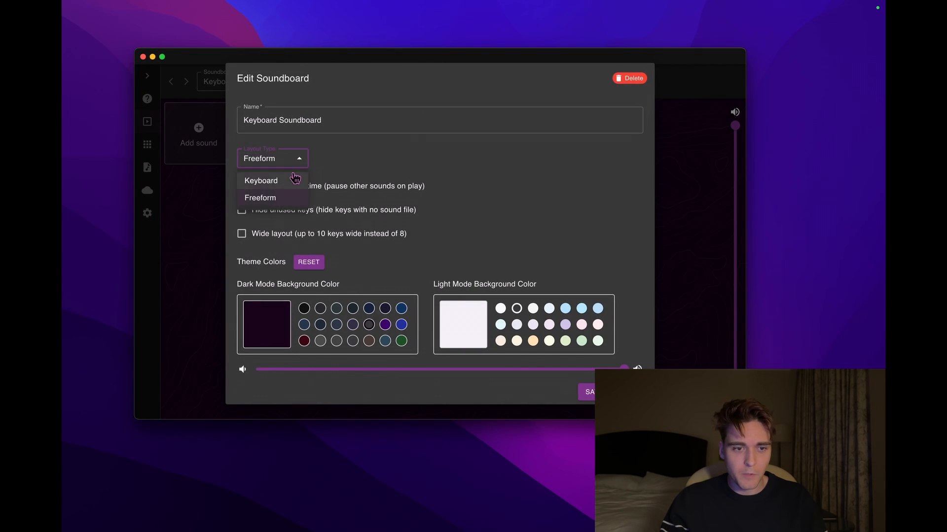
pyautogui.click(262, 180)
pyautogui.scroll(-1, 506, 248)
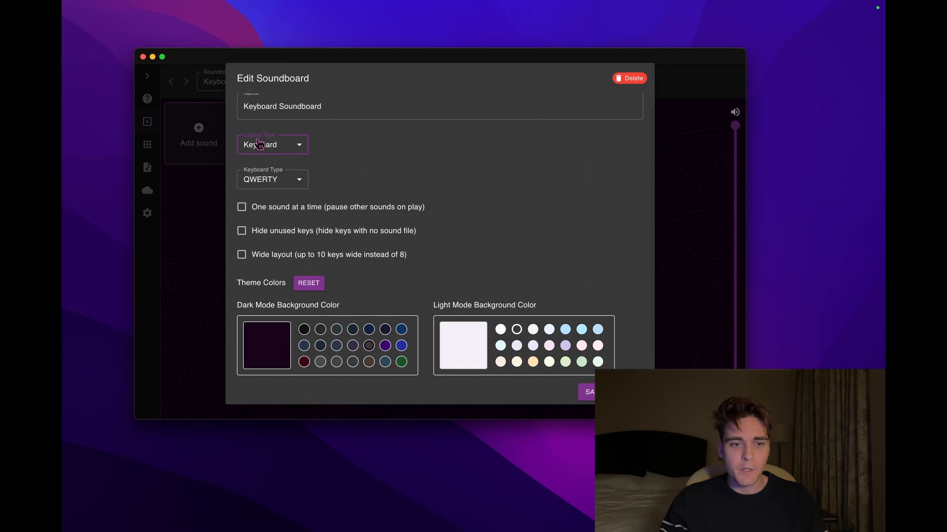
pyautogui.click(295, 183)
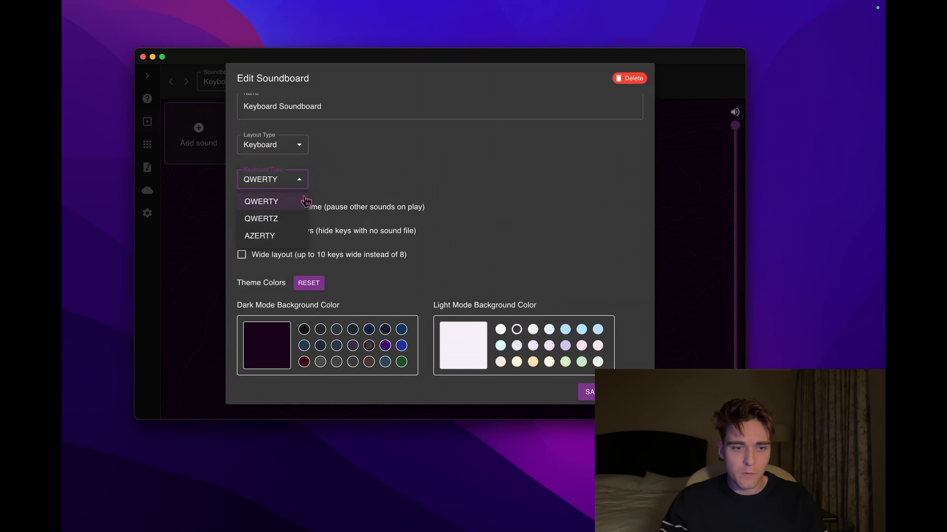
pyautogui.click(525, 171)
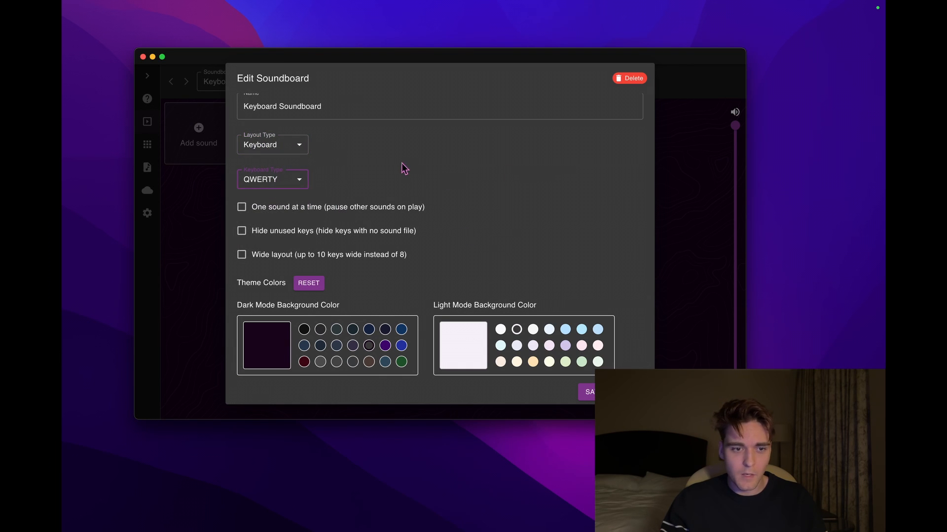
# Enable playing one sound at a time for the Keyboard Soundboard and save the settings
pyautogui.scroll(-1, 387, 191)
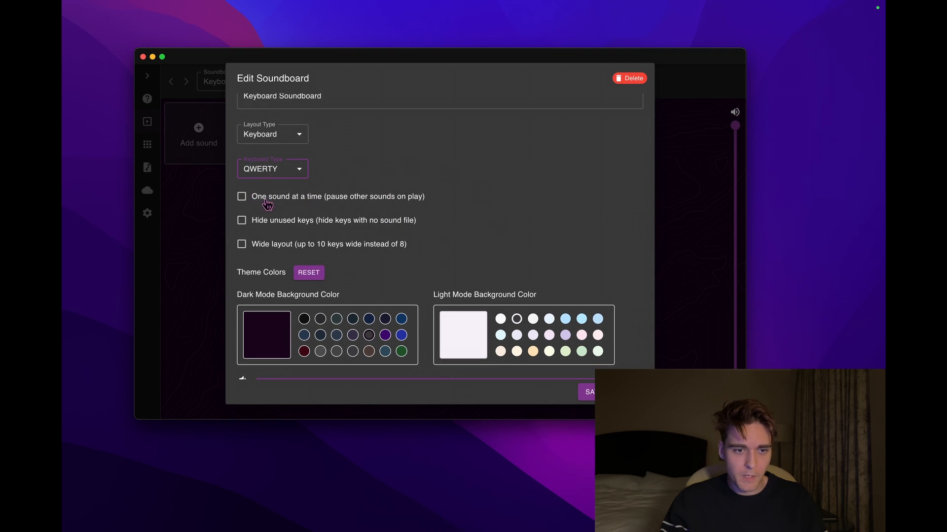
pyautogui.click(296, 200)
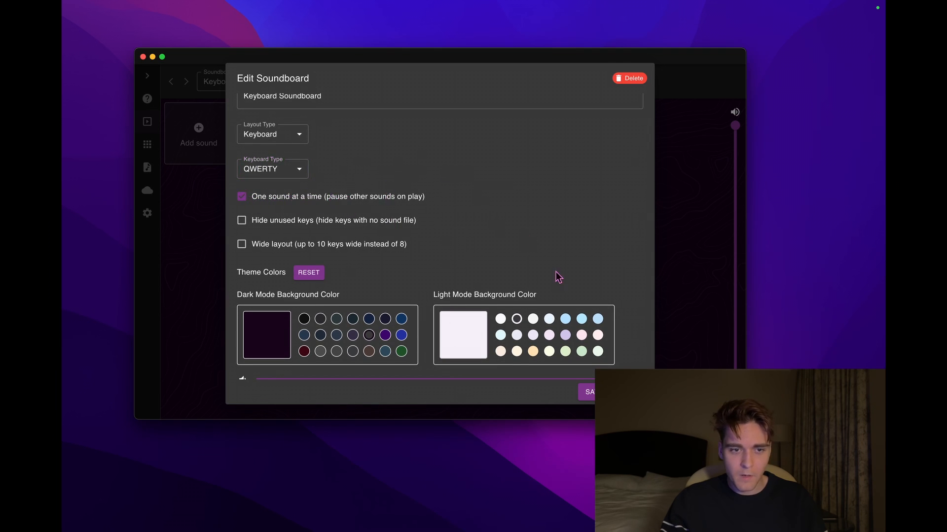
pyautogui.click(588, 391)
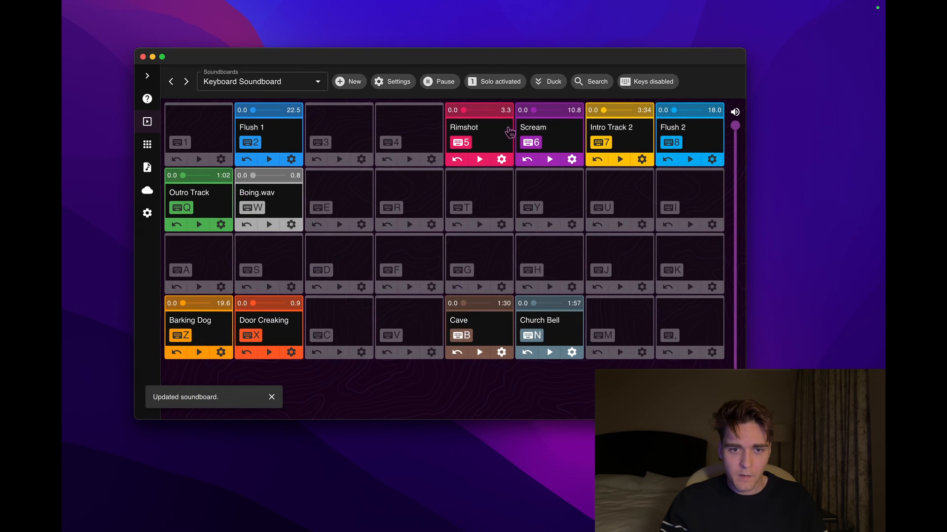
# Play Flush 1 and switch to Rimshot while it is playing to test the one-sound-at-a-time mode
pyautogui.click(291, 141)
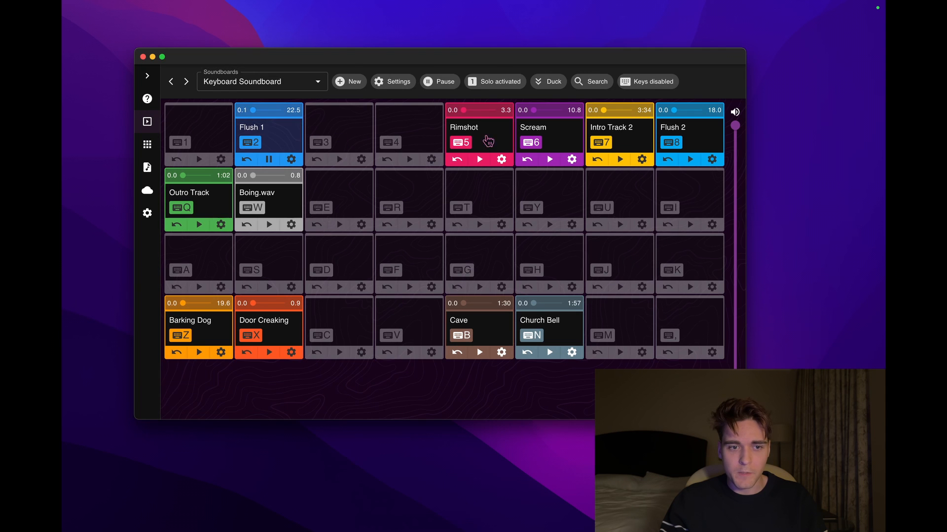
pyautogui.click(495, 143)
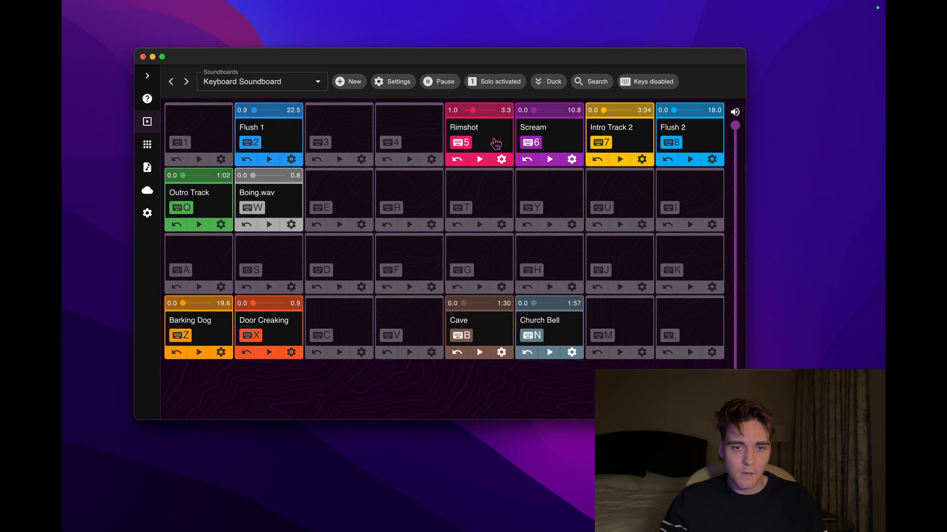
# Turn off one sound at a time for the Keyboard Soundboard, enable hiding unused keys, and save the settings
pyautogui.click(393, 81)
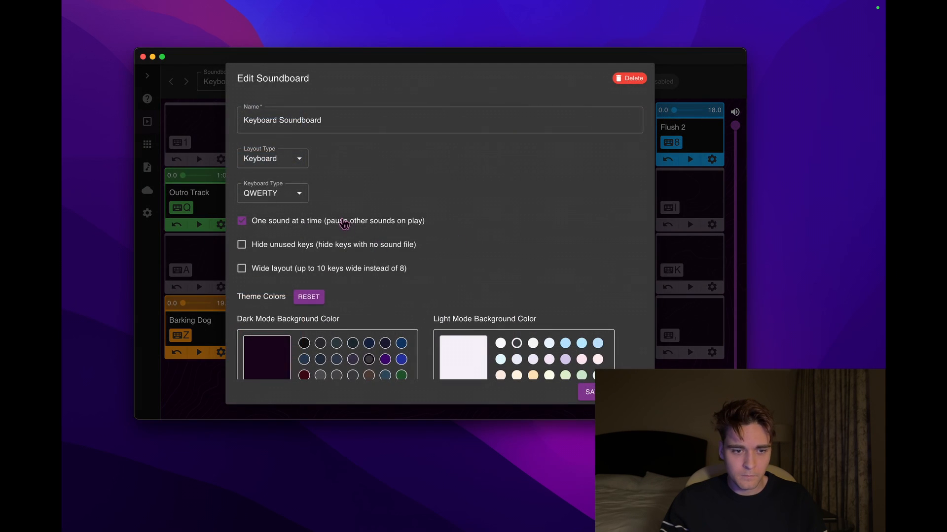
pyautogui.scroll(-1, 344, 220)
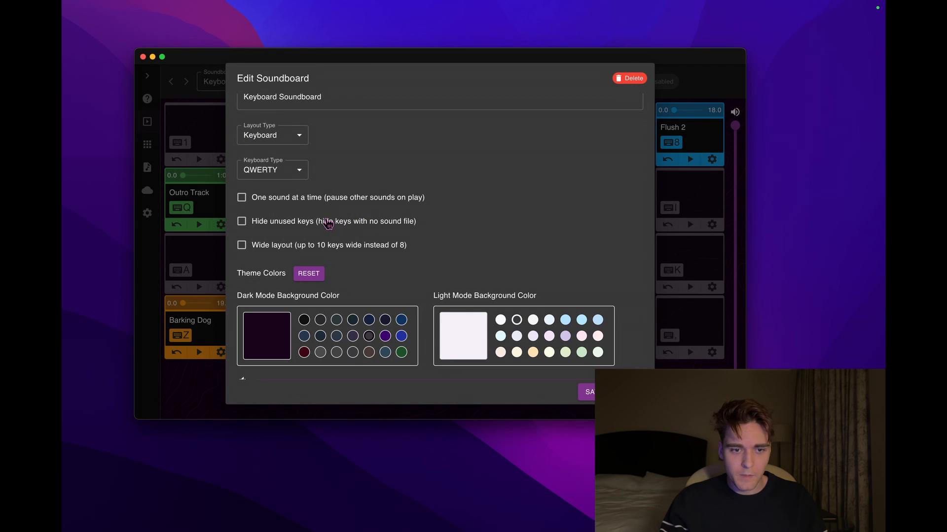
pyautogui.click(328, 222)
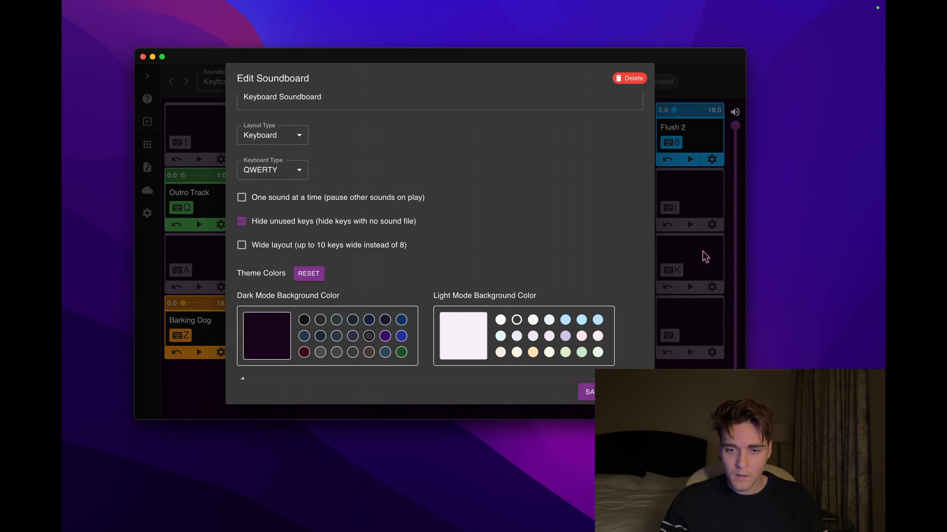
pyautogui.click(590, 399)
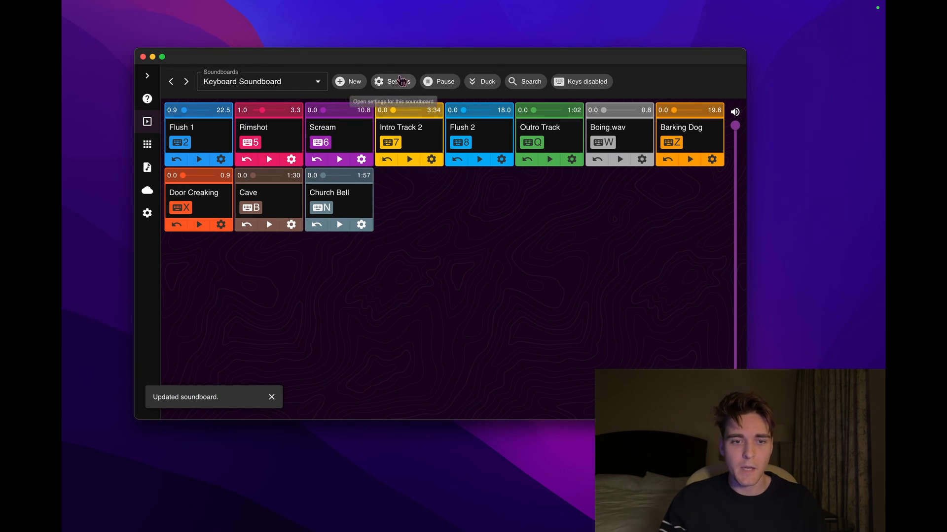
# Turn off hiding unused keys, save the soundboard with the wide layout enabled, and widen the app window to fit it
pyautogui.click(399, 81)
pyautogui.scroll(-2, 335, 243)
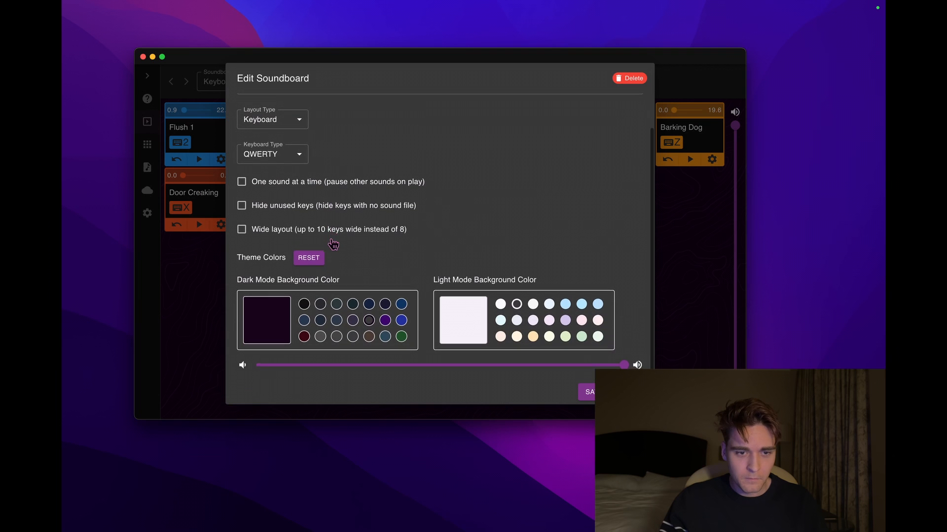
pyautogui.click(327, 233)
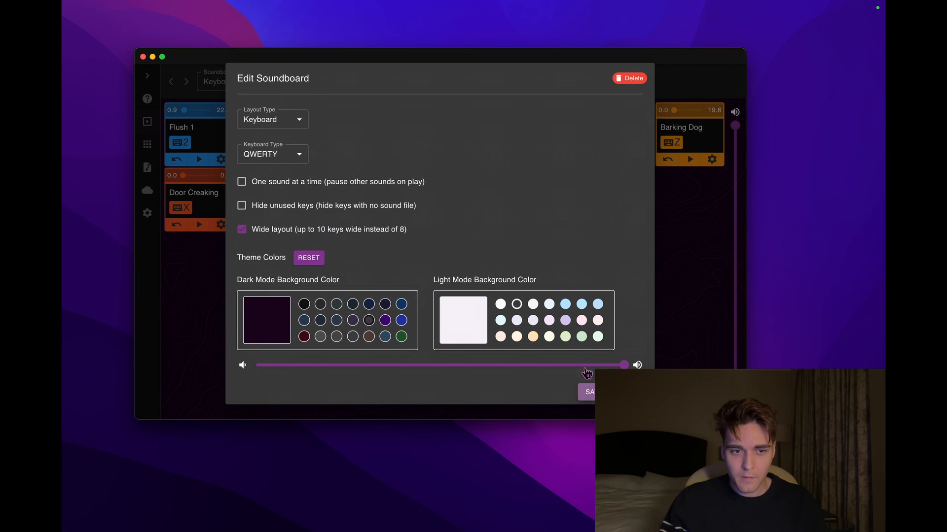
pyautogui.click(589, 391)
pyautogui.moveTo(744, 226); pyautogui.dragTo(880, 224)
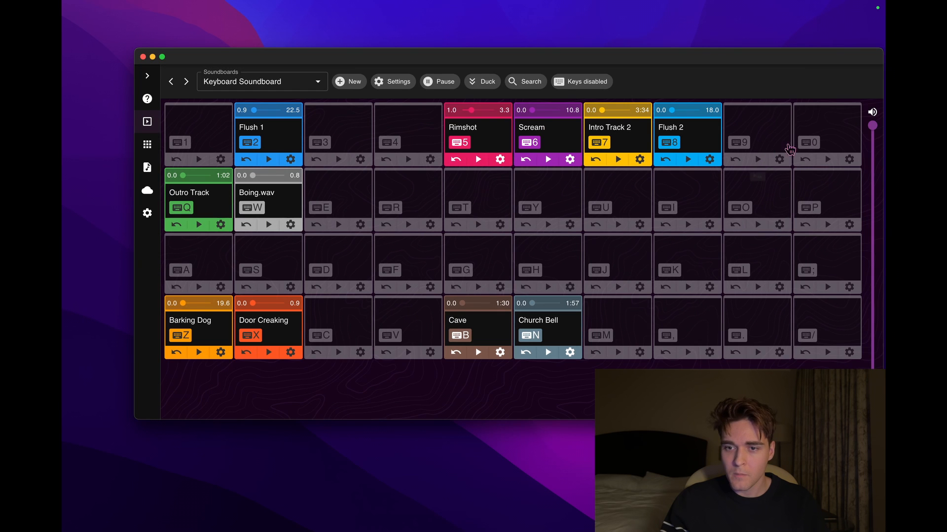
# Turn off the wide layout, set the dark mode background to dark green and the light mode background to light green, and save
pyautogui.click(393, 82)
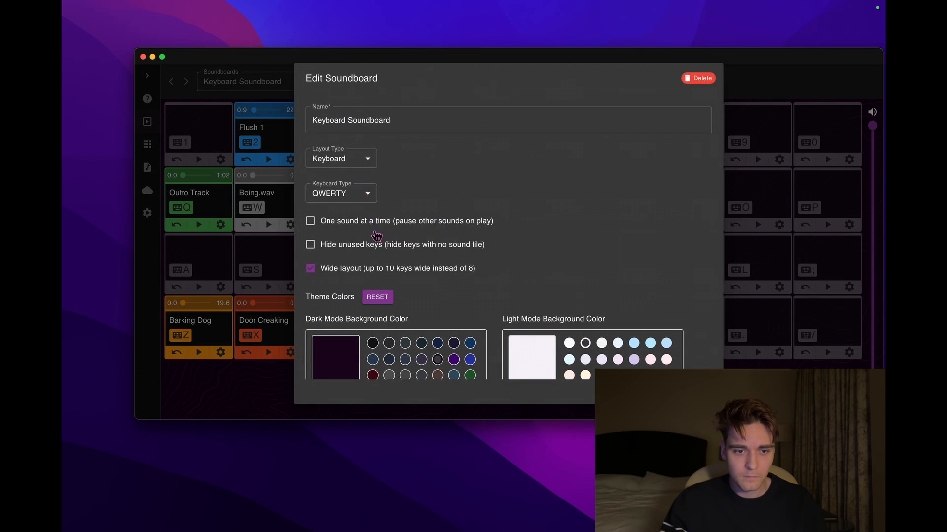
pyautogui.scroll(-2, 377, 237)
pyautogui.click(346, 227)
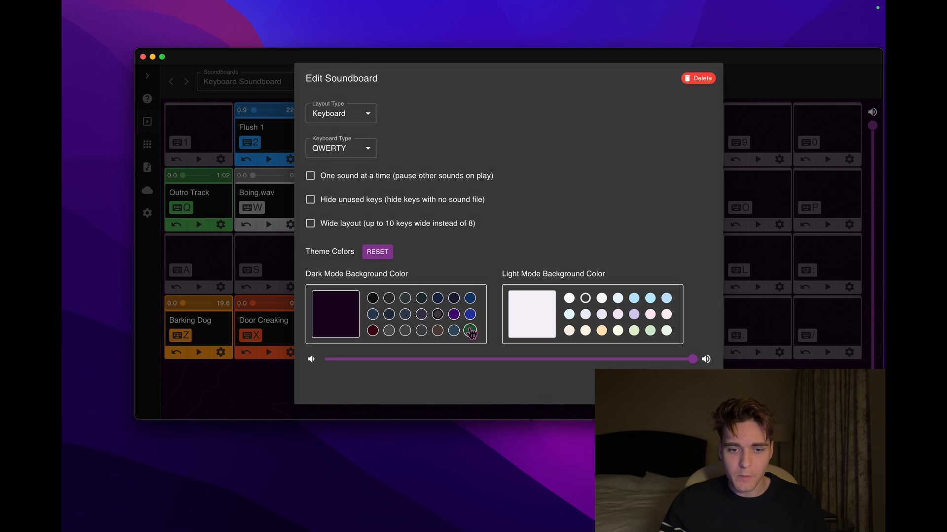
pyautogui.click(470, 330)
pyautogui.click(649, 330)
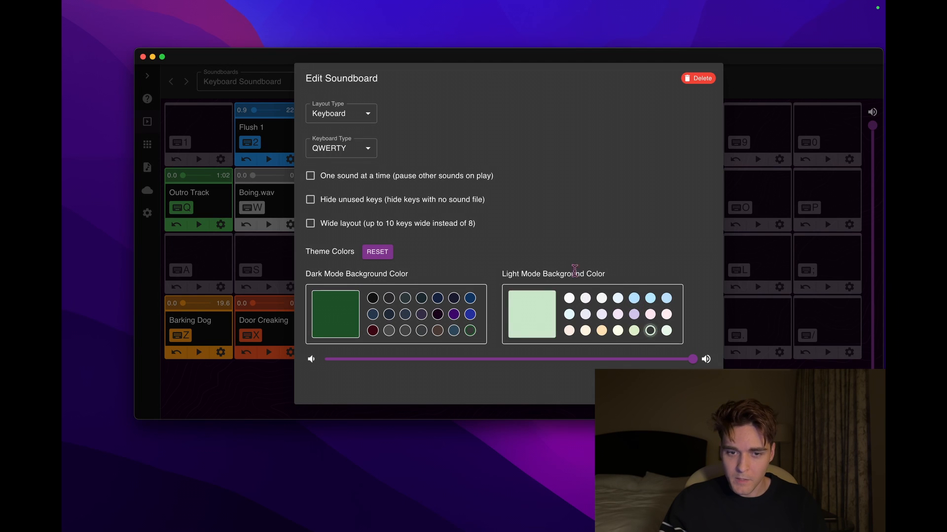
pyautogui.click(704, 391)
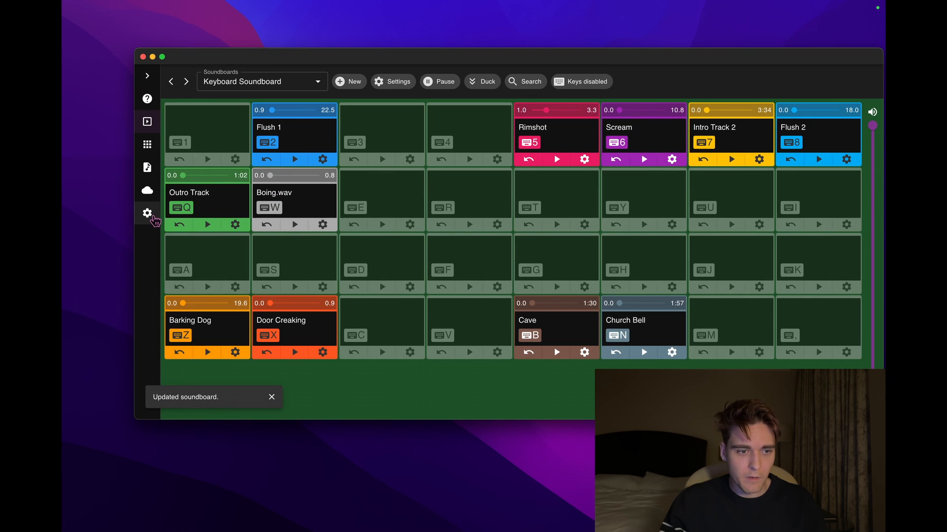
# Disable dark mode in the global settings and view the Keyboard Soundboard with its light mode background
pyautogui.click(148, 214)
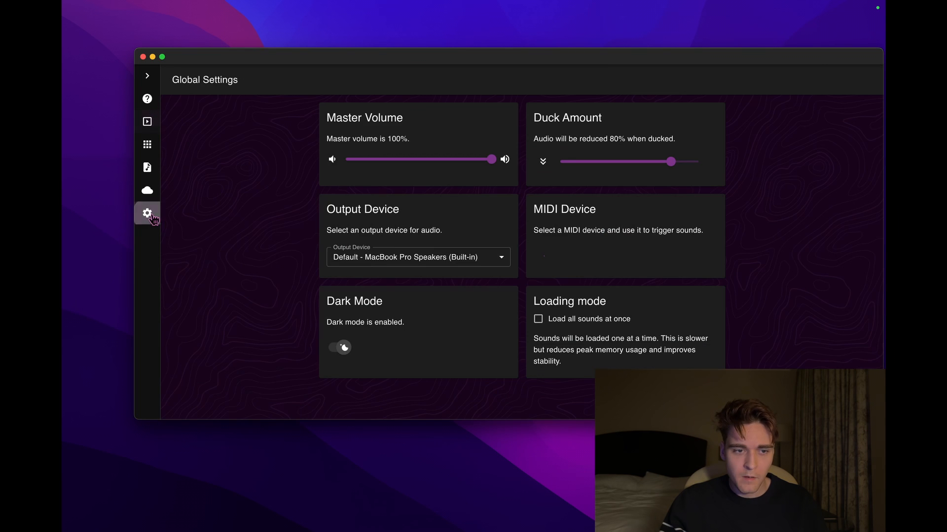
pyautogui.click(345, 349)
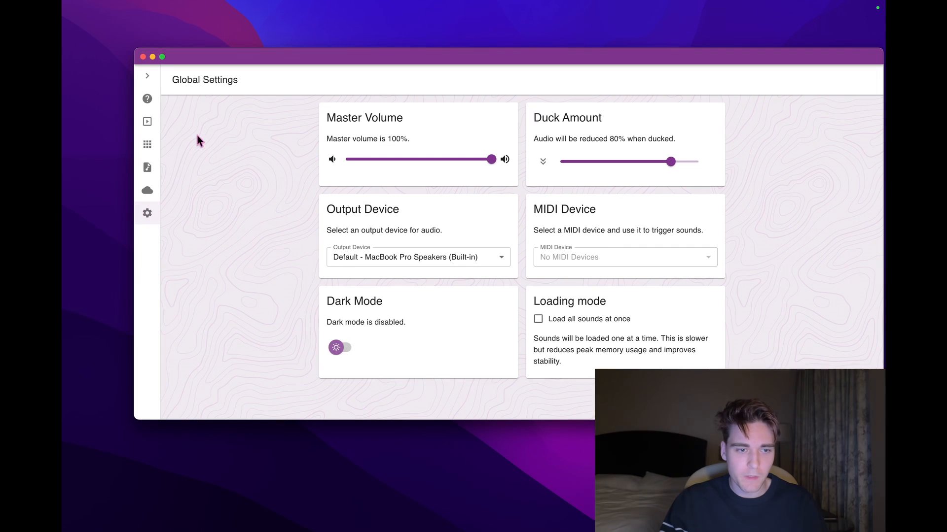
pyautogui.click(147, 121)
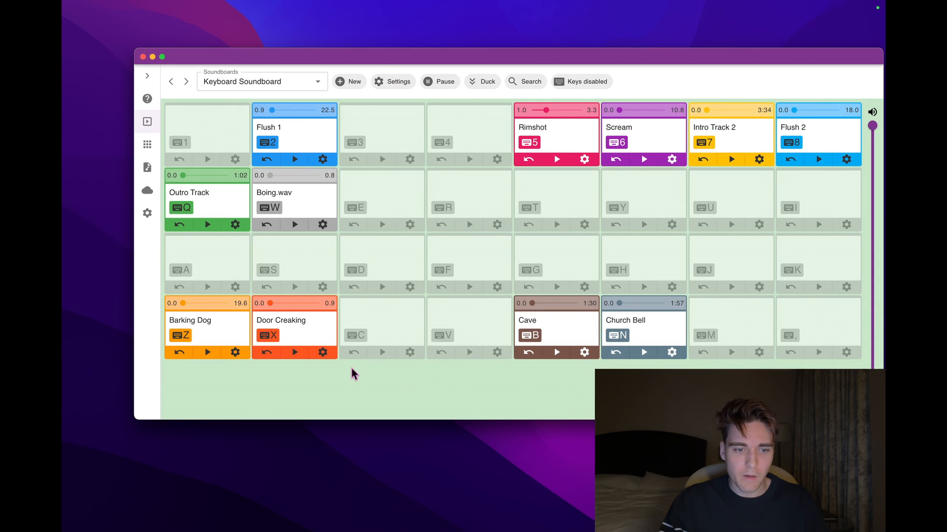
# Re-enable dark mode in the global settings and return to the Keyboard Soundboard
pyautogui.click(148, 213)
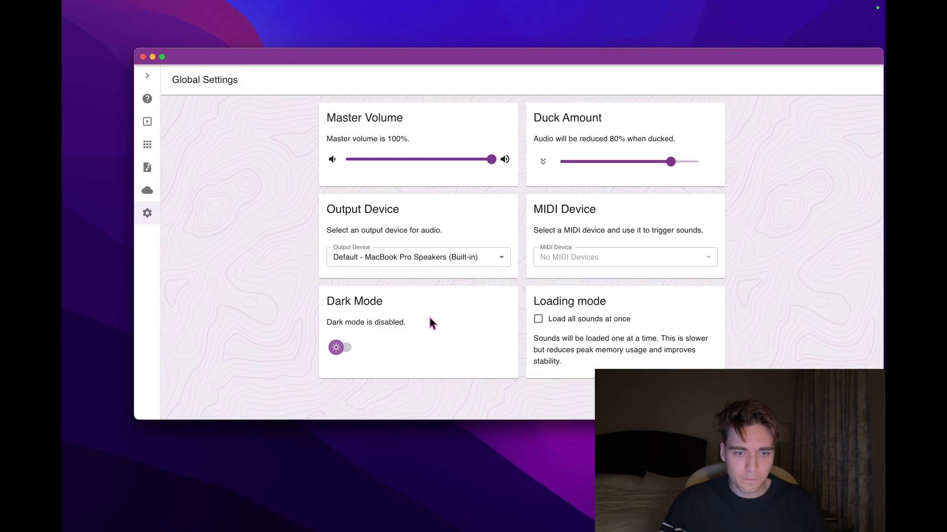
pyautogui.click(343, 348)
pyautogui.click(147, 122)
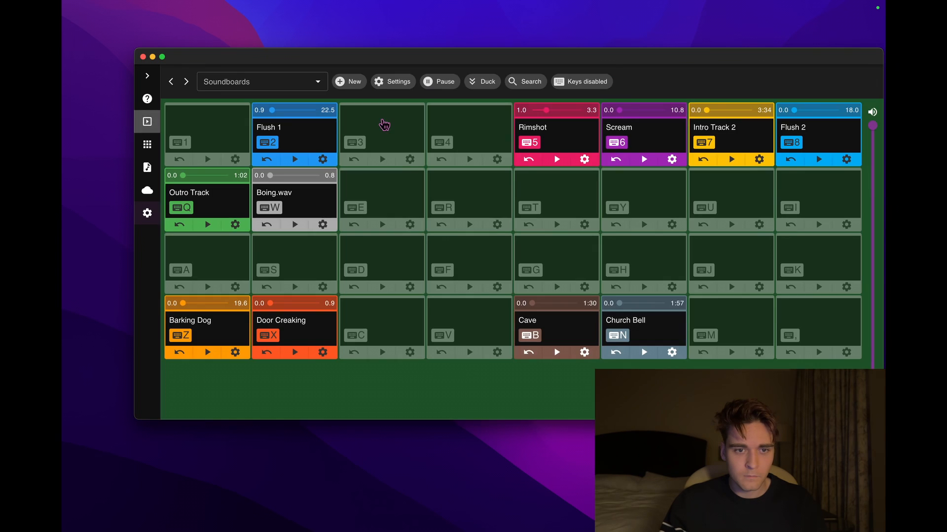
# Reset the Keyboard Soundboard's theme colors to their defaults and save the settings
pyautogui.click(394, 82)
pyautogui.scroll(-2, 464, 206)
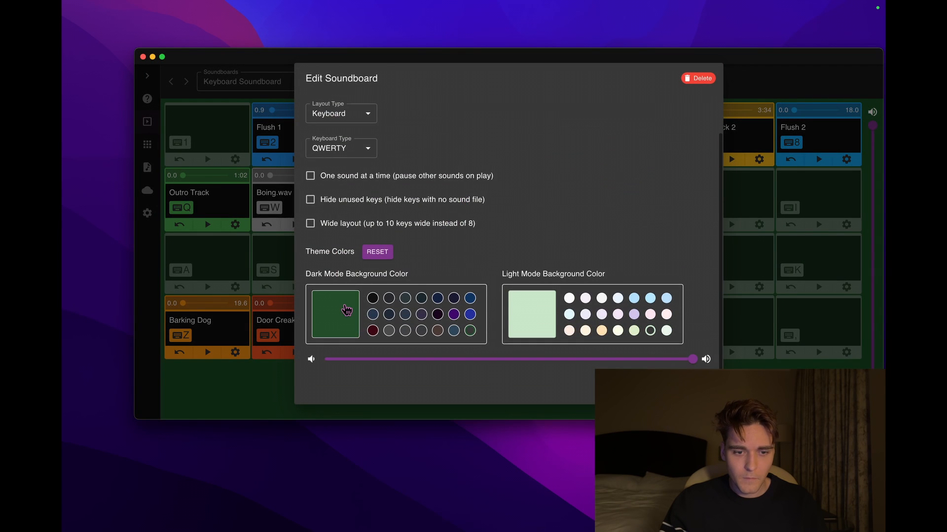
pyautogui.click(345, 312)
pyautogui.click(592, 265)
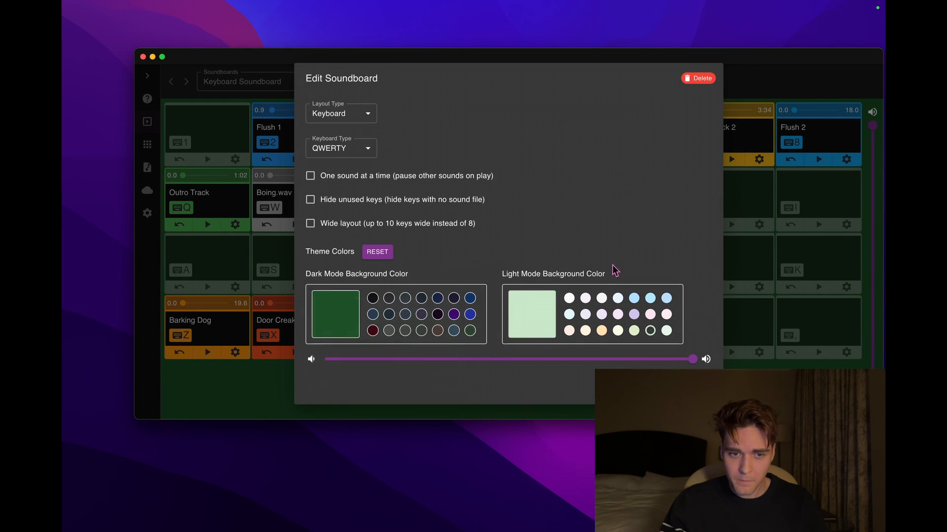
pyautogui.click(381, 254)
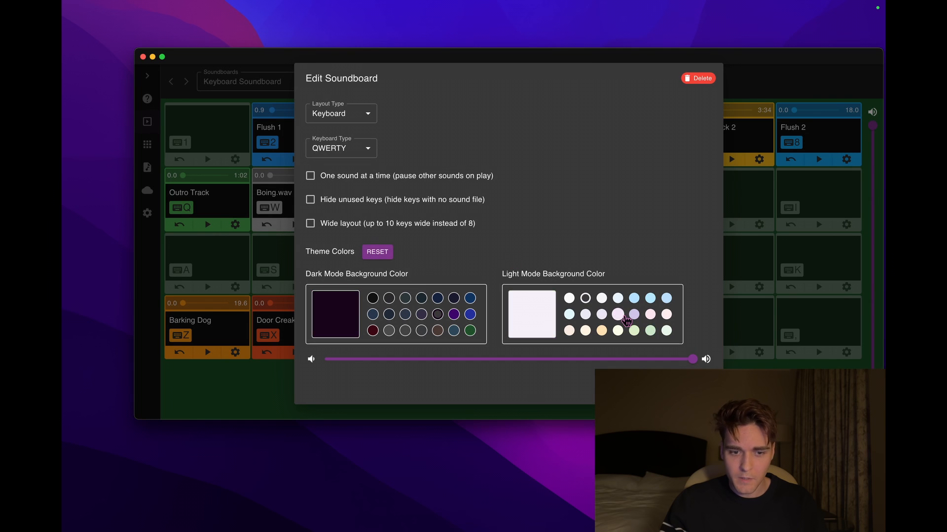
pyautogui.click(703, 391)
# Lower the Keyboard Soundboard's own volume to slightly under half and save the settings
pyautogui.click(389, 80)
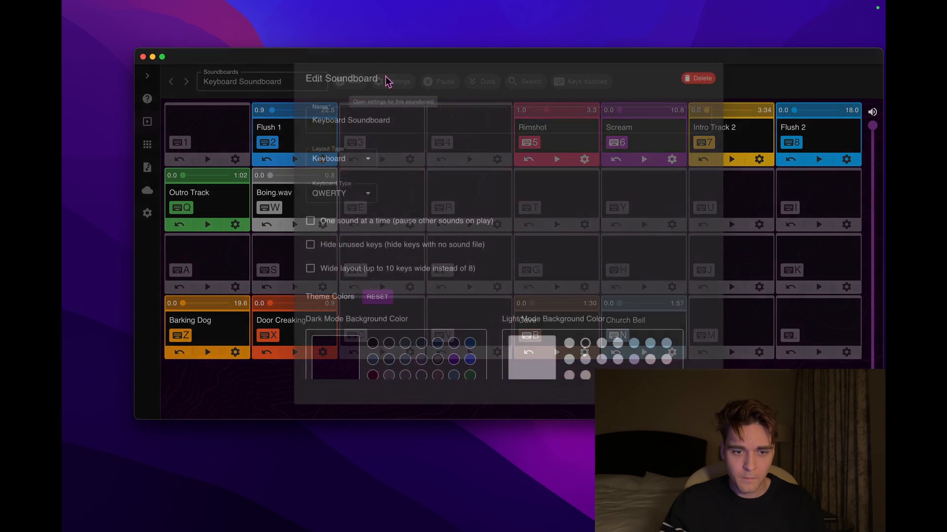
pyautogui.scroll(-2, 480, 193)
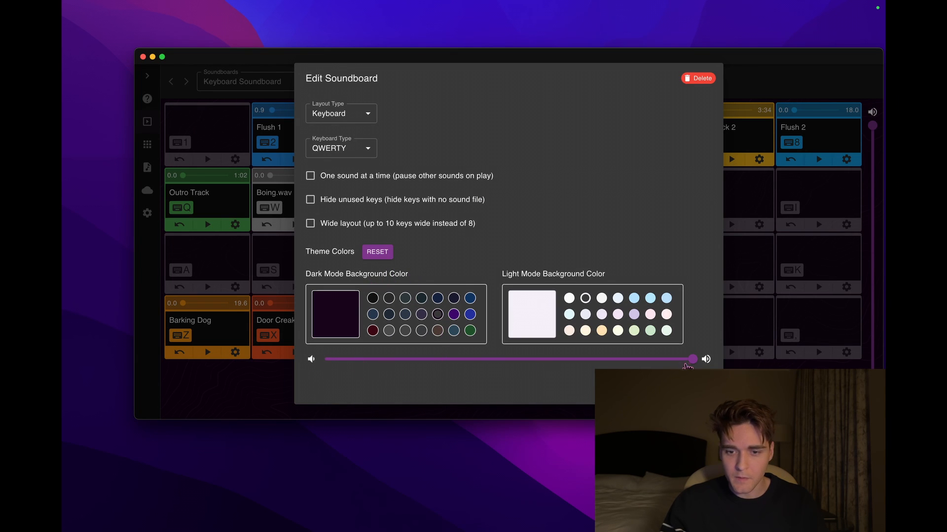
pyautogui.moveTo(690, 360); pyautogui.dragTo(490, 360)
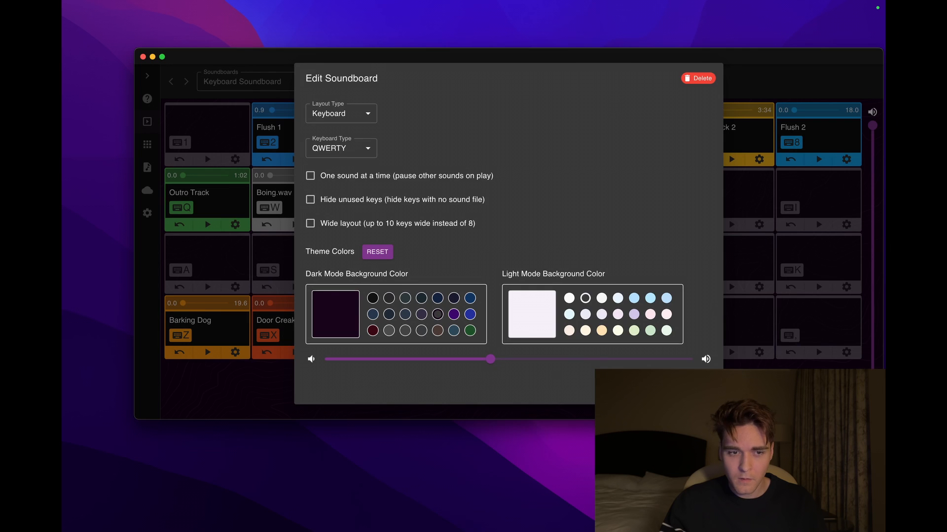
pyautogui.click(701, 391)
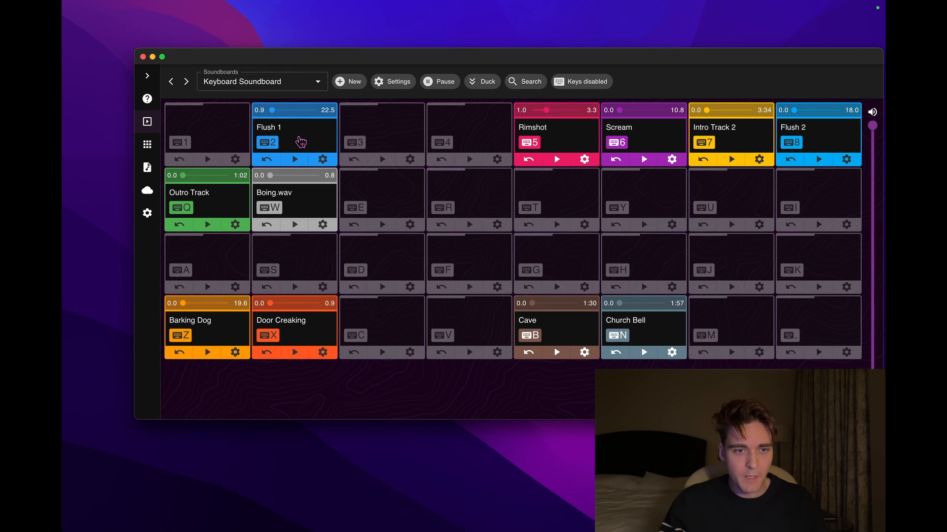
# Play Flush 1 and Rimshot at the soundboard's reduced volume and check the volume setting of the Flush 1 sound
pyautogui.click(292, 123)
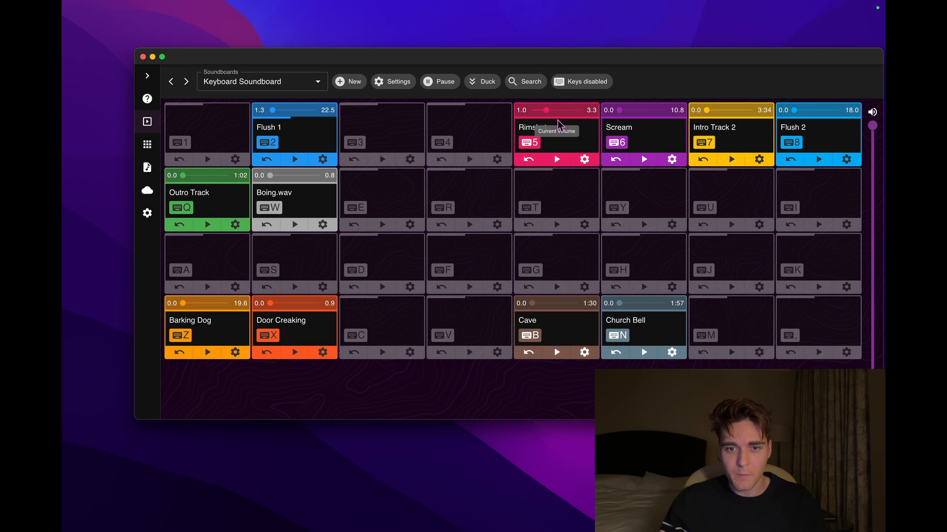
pyautogui.click(562, 149)
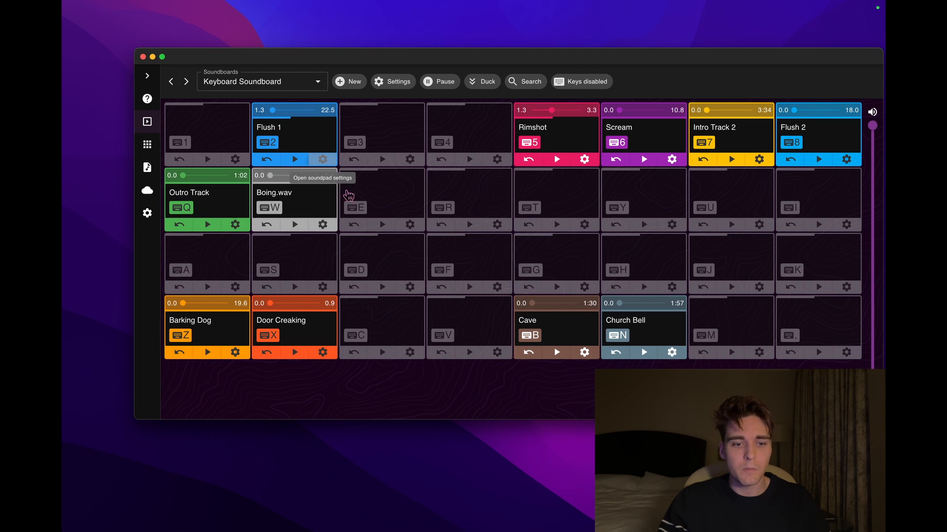
pyautogui.click(322, 159)
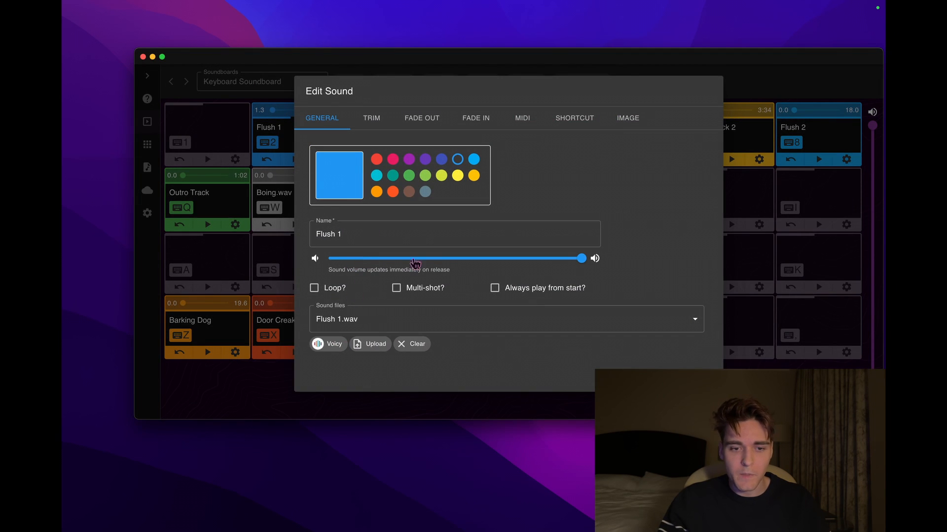
pyautogui.moveTo(581, 258)
pyautogui.mouseDown()
pyautogui.moveTo(439, 263)
pyautogui.moveTo(587, 261)
pyautogui.mouseUp()
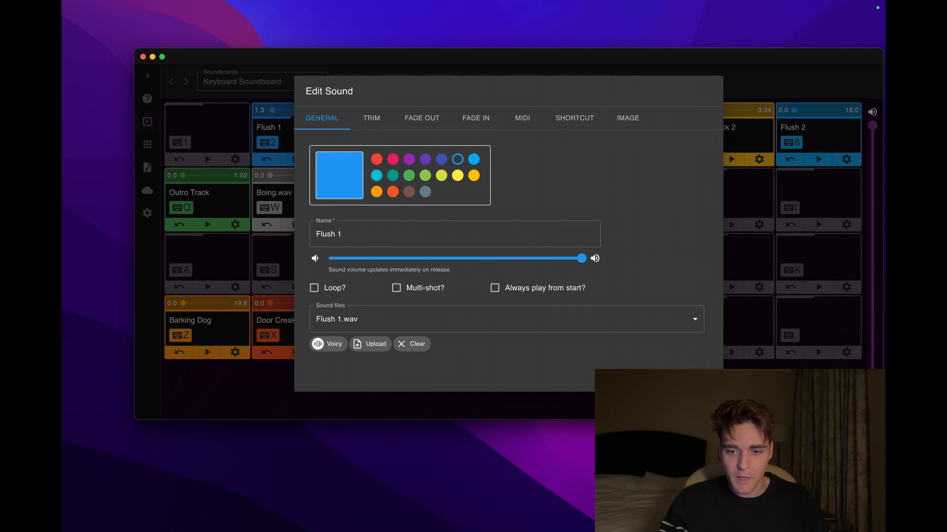
pyautogui.press('Escape')
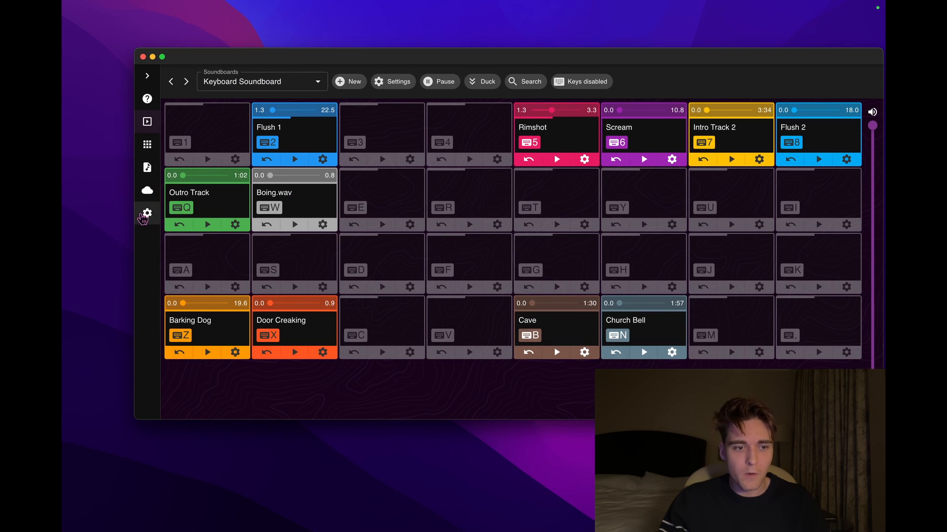
# Set the master volume to 50% in the global settings and play Flush 1 on the soundboard
pyautogui.click(146, 215)
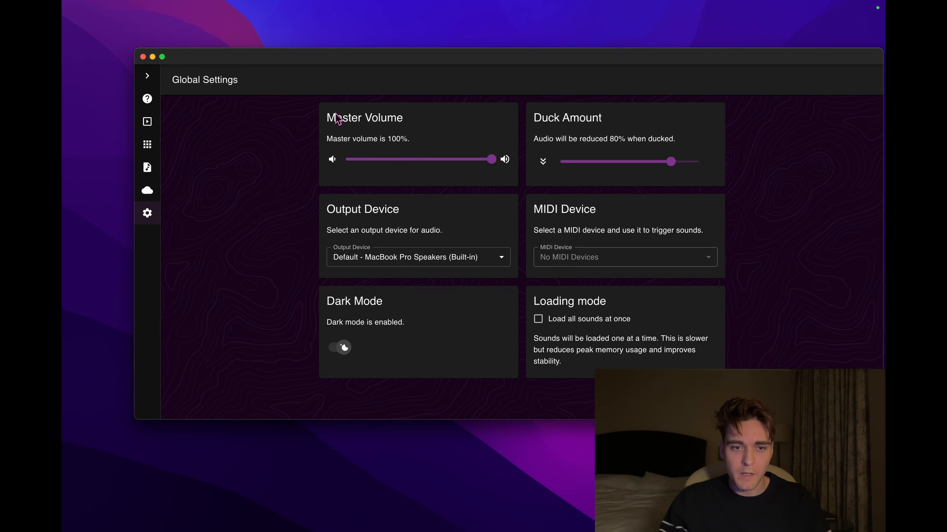
pyautogui.moveTo(335, 119); pyautogui.dragTo(394, 117)
pyautogui.moveTo(491, 159); pyautogui.dragTo(419, 159)
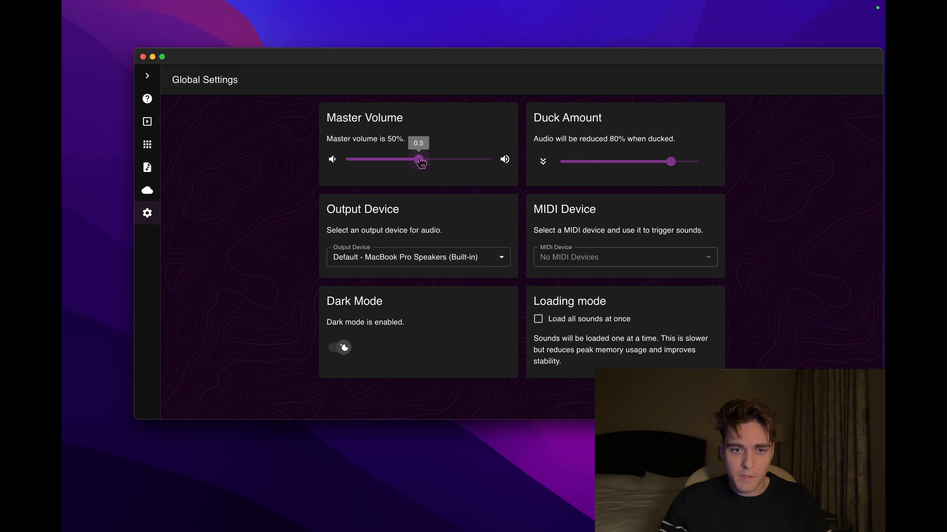
pyautogui.click(147, 122)
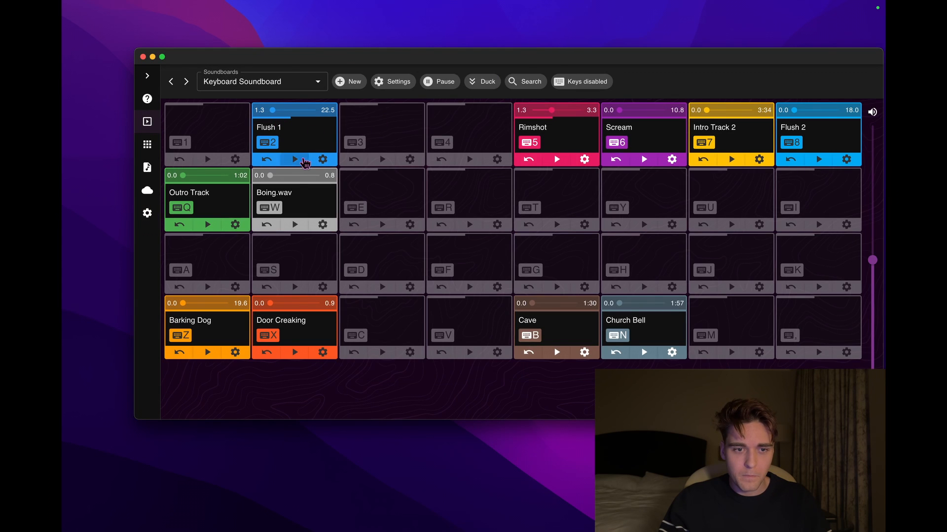
pyautogui.click(300, 143)
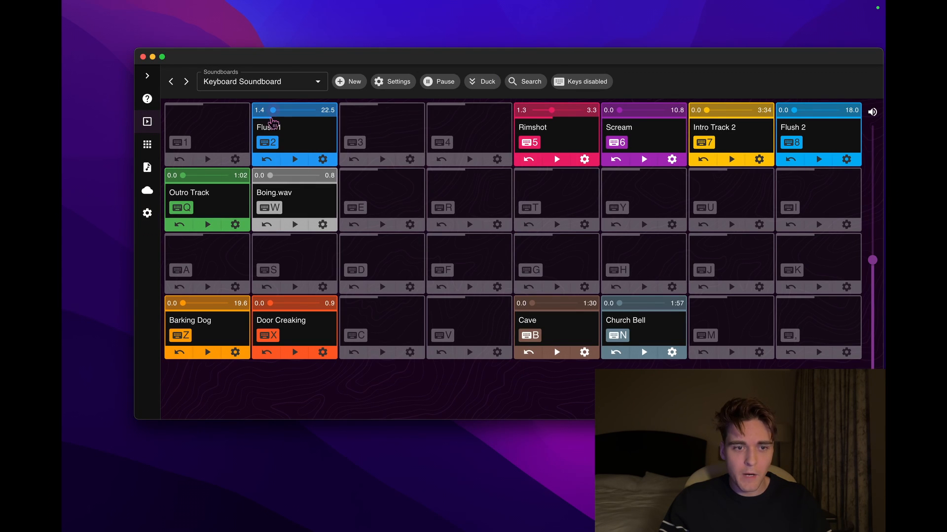
# Raise the Keyboard Soundboard's own volume to about half in its settings
pyautogui.click(393, 81)
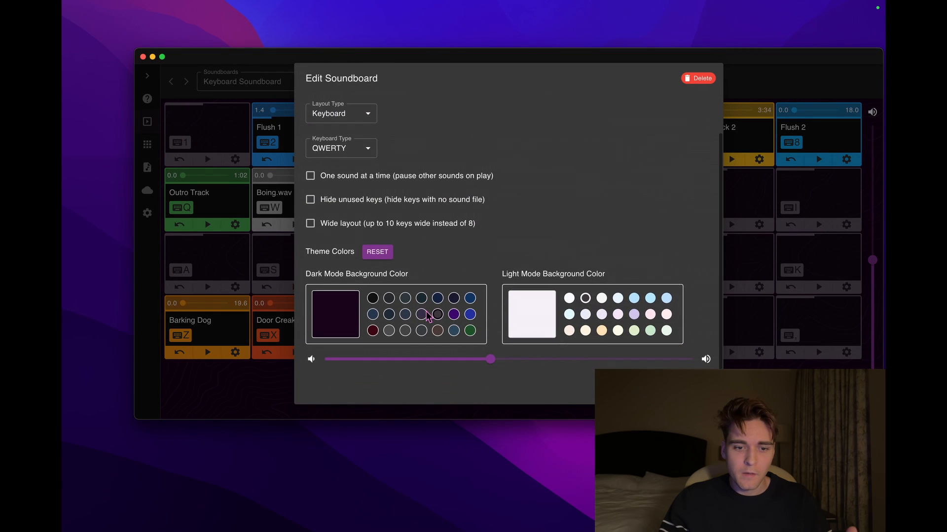
pyautogui.moveTo(492, 361)
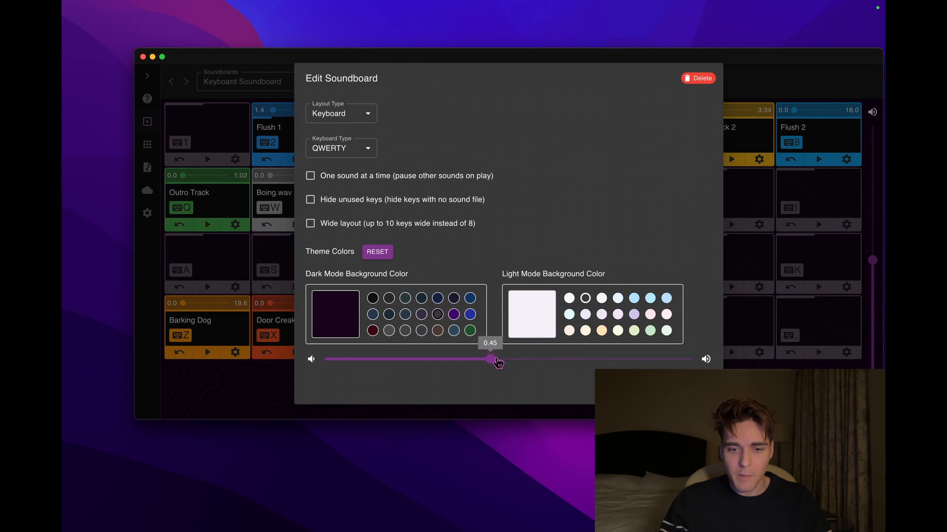
pyautogui.moveTo(496, 361); pyautogui.dragTo(514, 362)
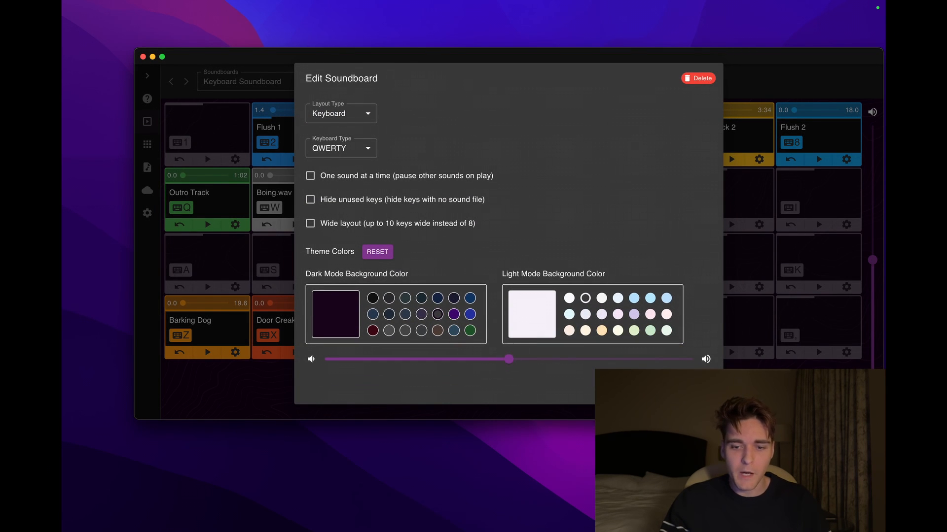
pyautogui.press('Escape')
# Compare the Flush 1 sound's volume setting with the Keyboard Soundboard's own volume setting, closing each dialog after viewing
pyautogui.click(322, 158)
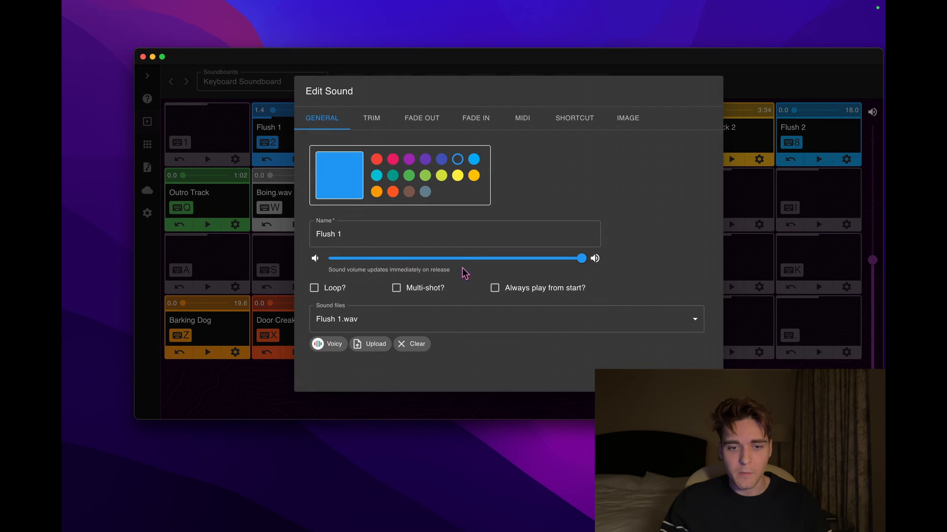
pyautogui.click(704, 379)
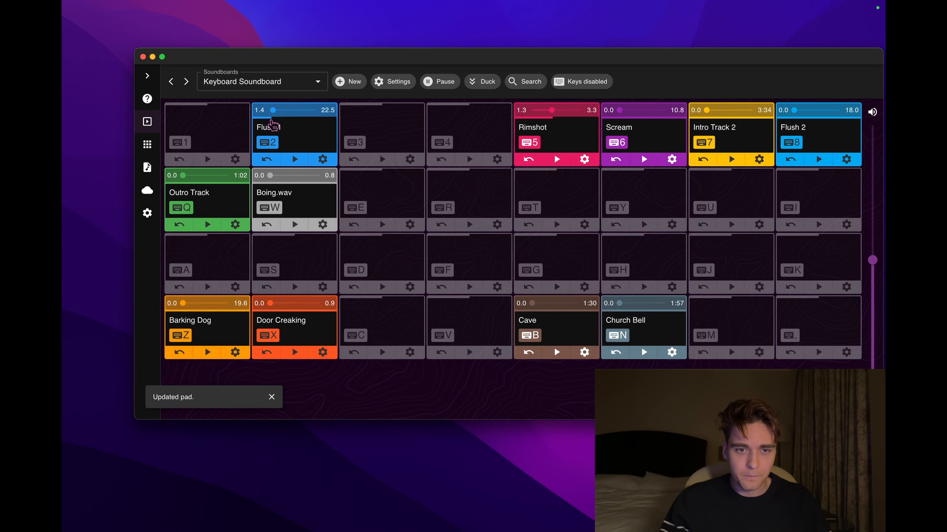
pyautogui.click(389, 83)
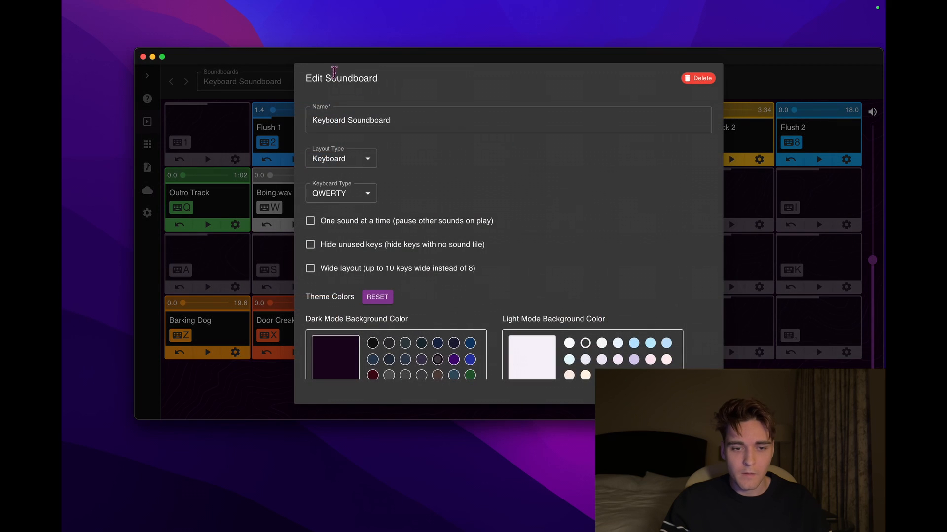
pyautogui.scroll(-2, 425, 276)
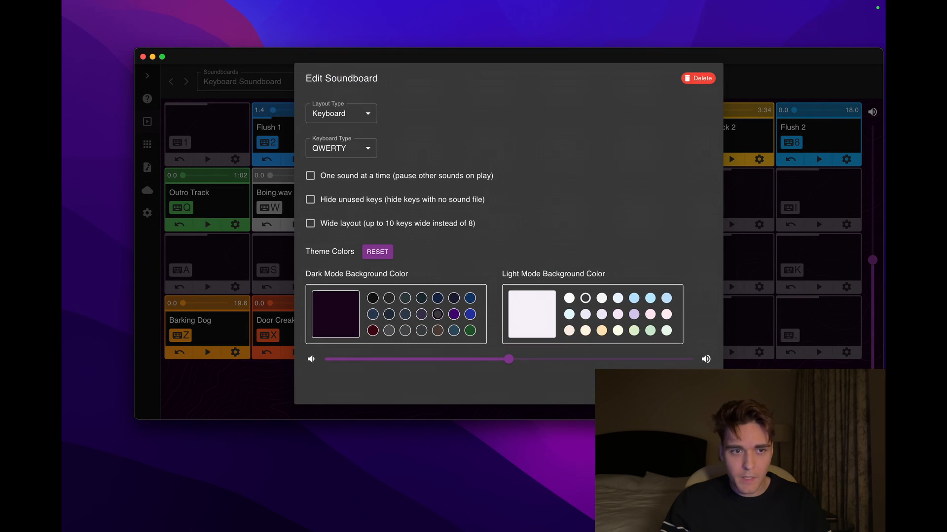
pyautogui.click(702, 391)
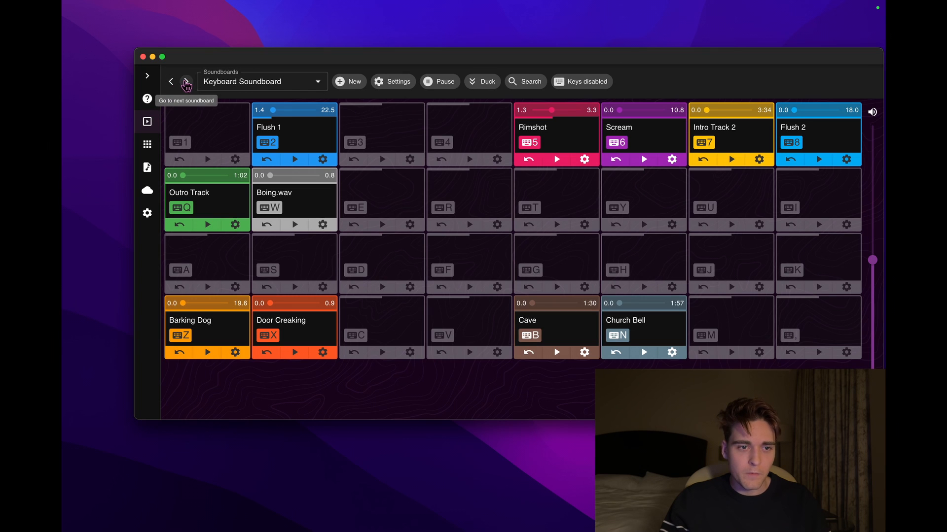
# Switch to the next soundboard and return to the previous one
pyautogui.click(186, 84)
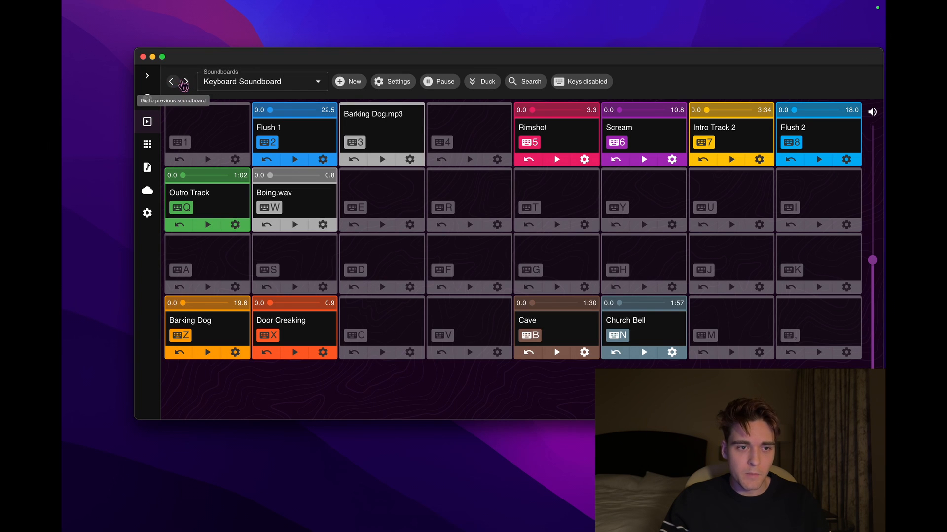
pyautogui.click(181, 84)
pyautogui.click(177, 85)
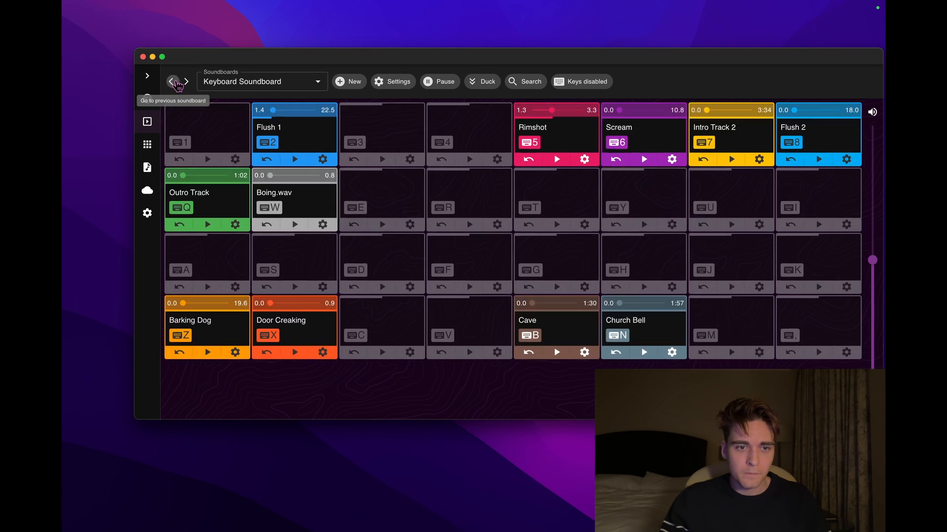
# Search the soundboard list for "Free" and dismiss it without switching soundboards
pyautogui.click(279, 82)
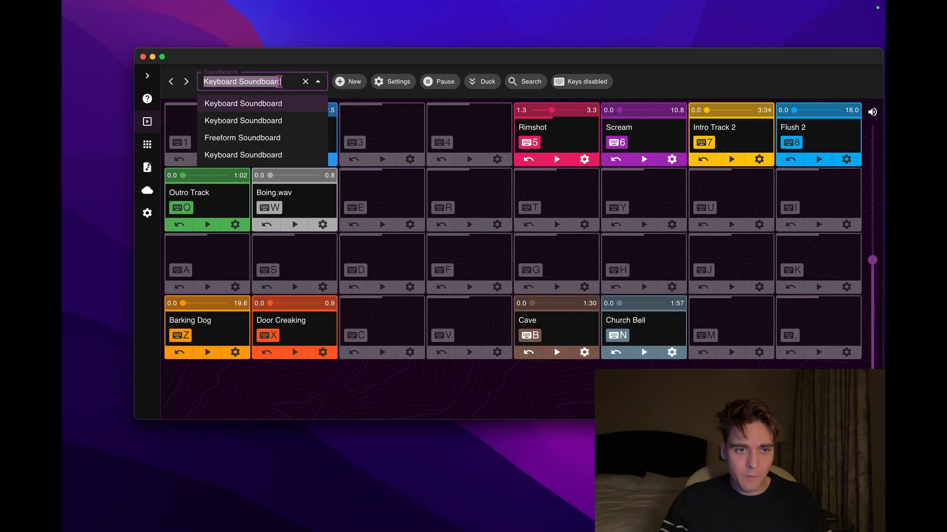
pyautogui.write('Free')
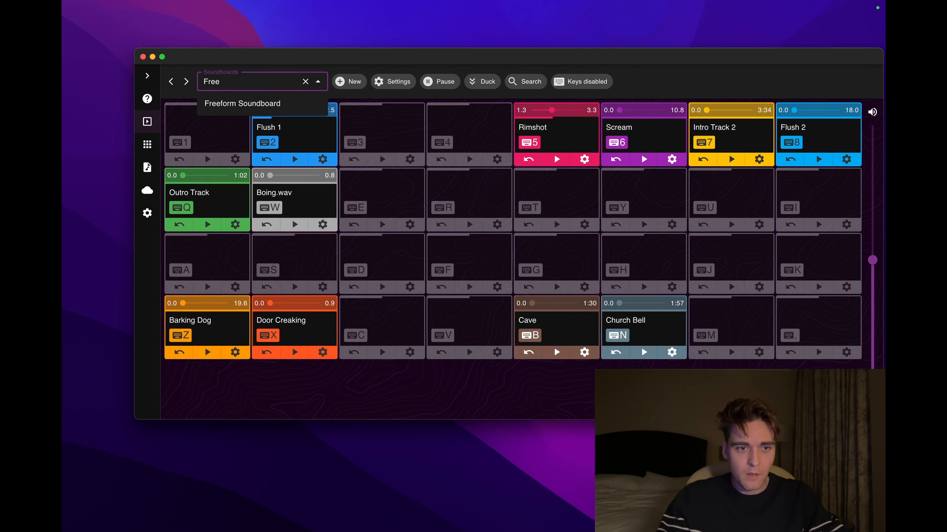
pyautogui.press('Escape')
pyautogui.click(494, 393)
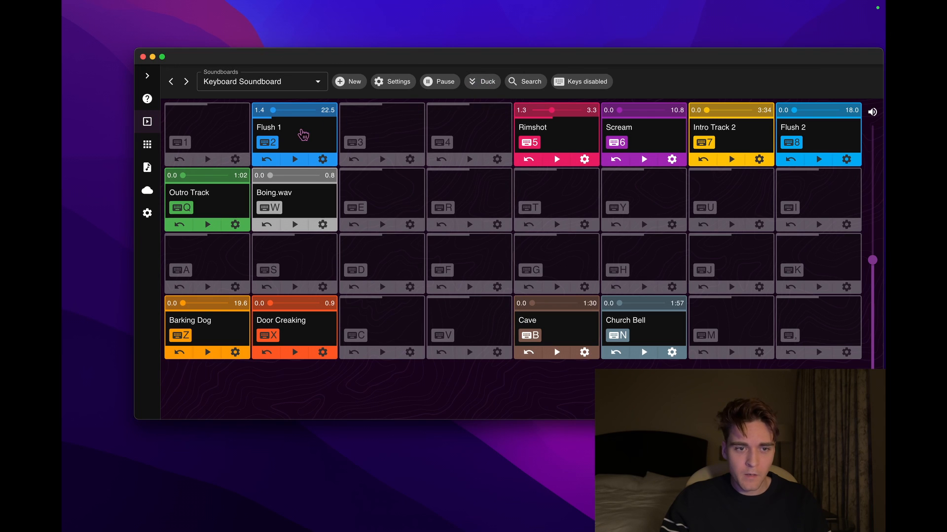
# Play Flush 1 with audio ducking switched on partway through, ending with the sound paused and ducking off
pyautogui.click(306, 137)
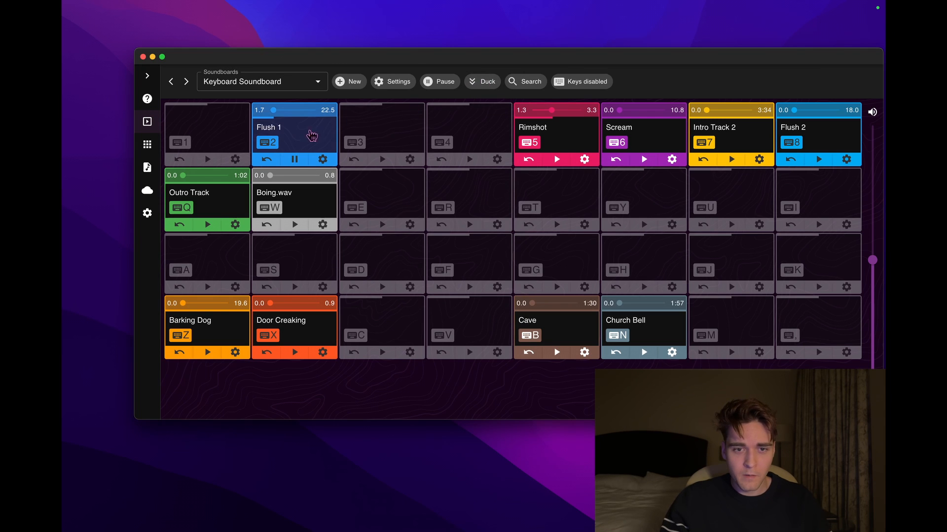
pyautogui.click(484, 83)
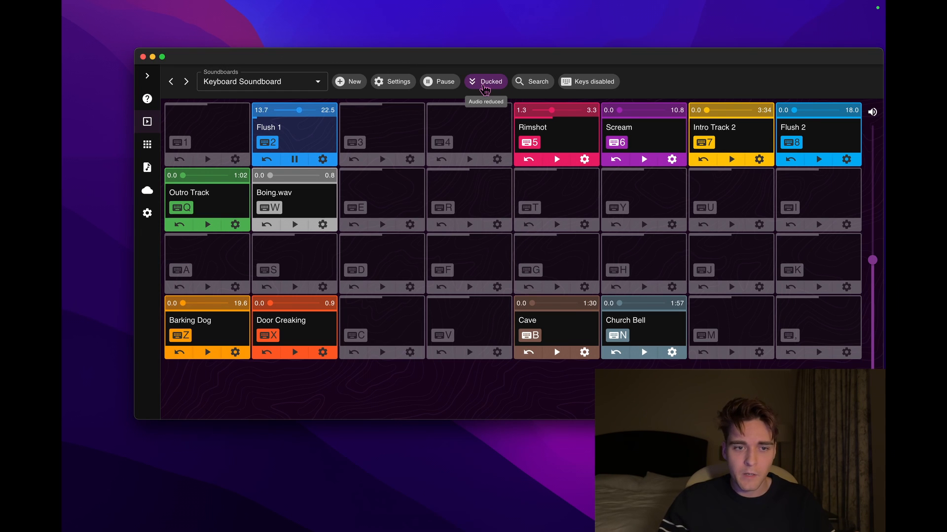
pyautogui.click(321, 137)
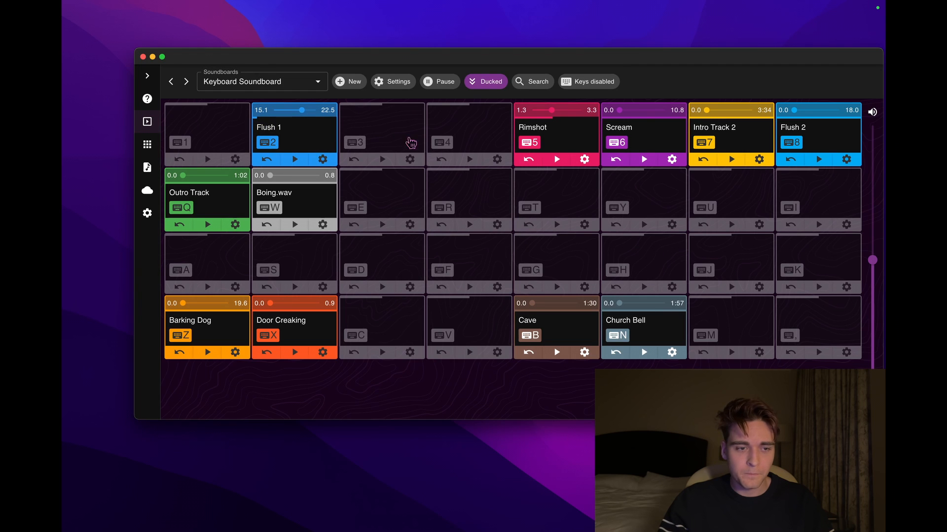
pyautogui.click(490, 85)
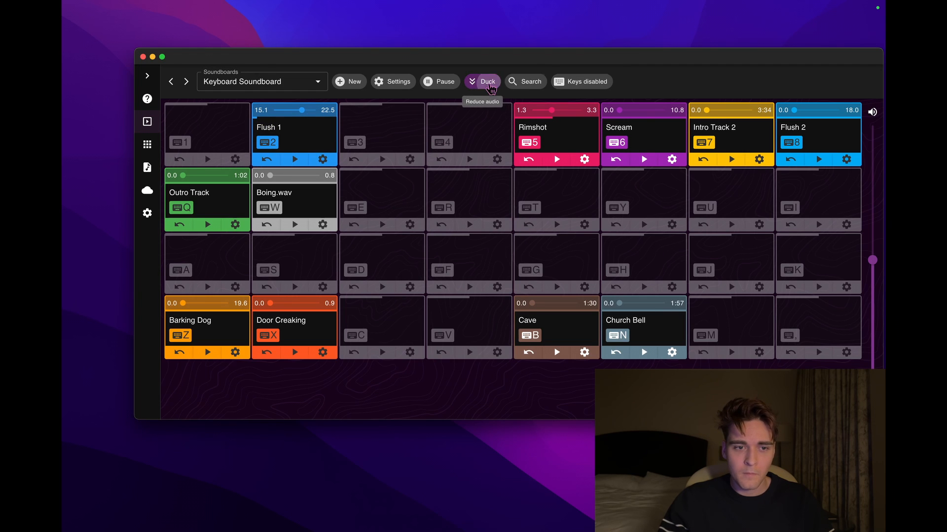
# Set the duck amount to 91% in the global settings and return to the Keyboard Soundboard
pyautogui.click(153, 214)
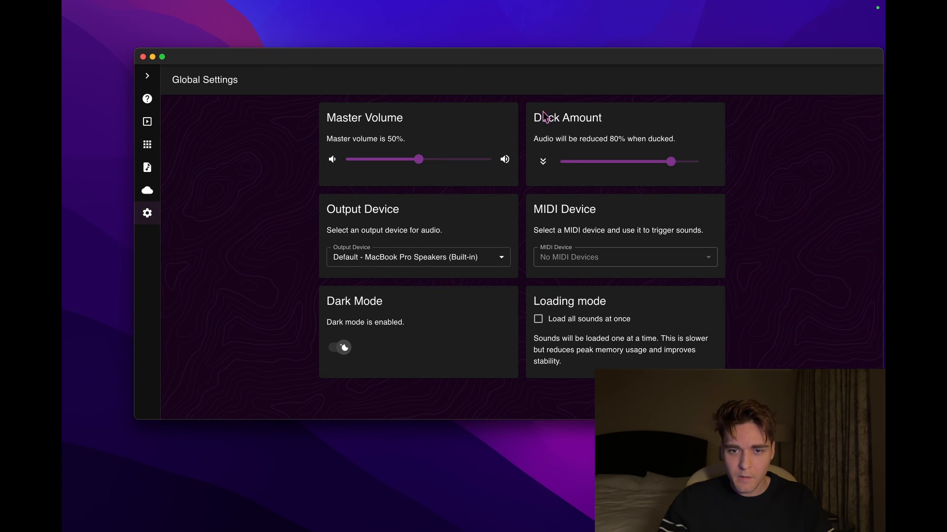
pyautogui.moveTo(535, 117); pyautogui.dragTo(600, 117)
pyautogui.click(622, 131)
pyautogui.moveTo(672, 163); pyautogui.dragTo(686, 166)
pyautogui.moveTo(533, 139); pyautogui.dragTo(666, 139)
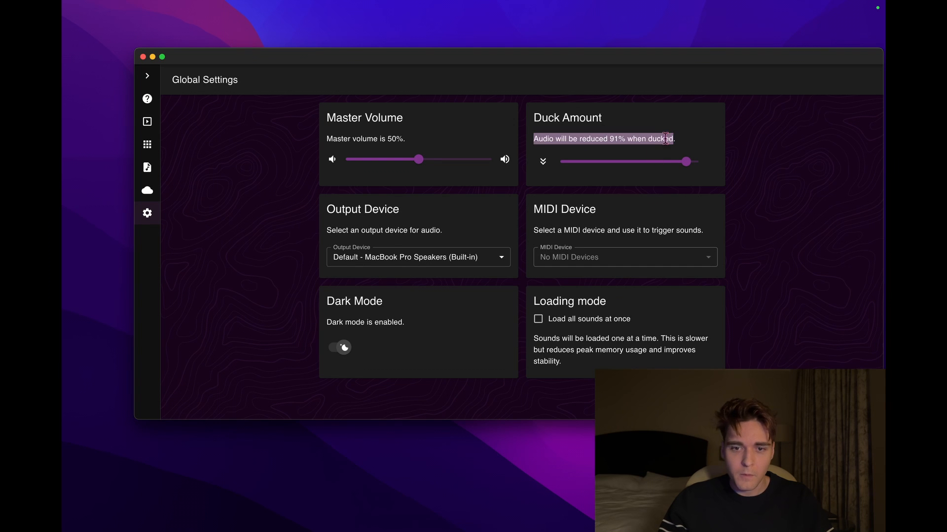
pyautogui.click(147, 121)
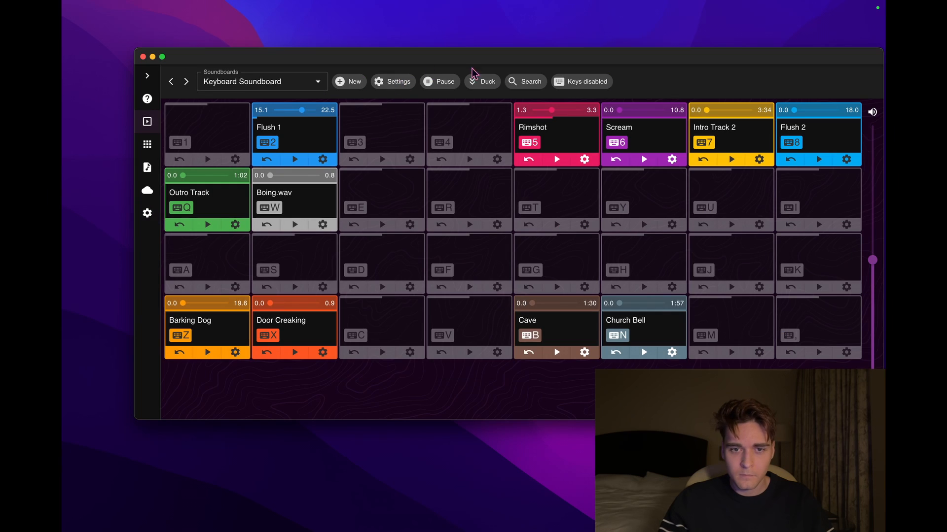
# Search the soundboard's sounds for "Flush", clearing the query and hiding the search bar when done
pyautogui.click(532, 85)
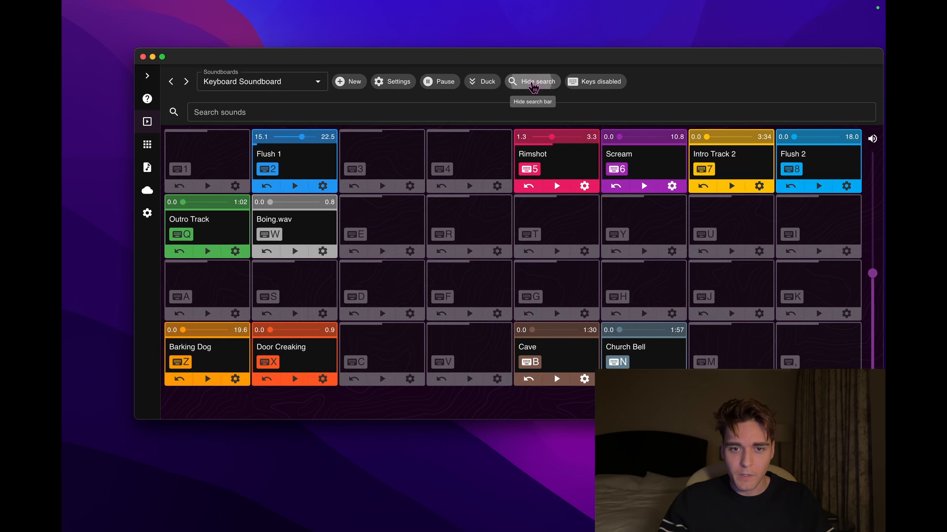
pyautogui.click(477, 106)
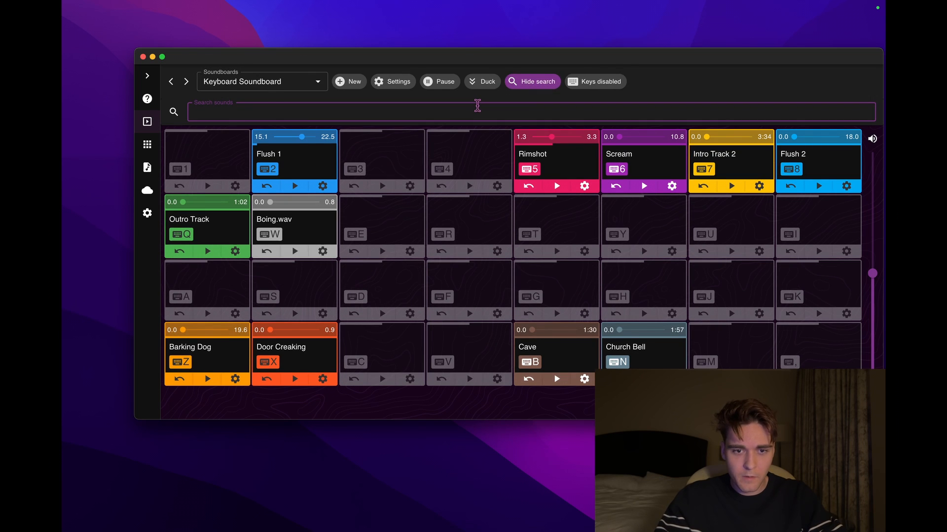
pyautogui.write('Flush')
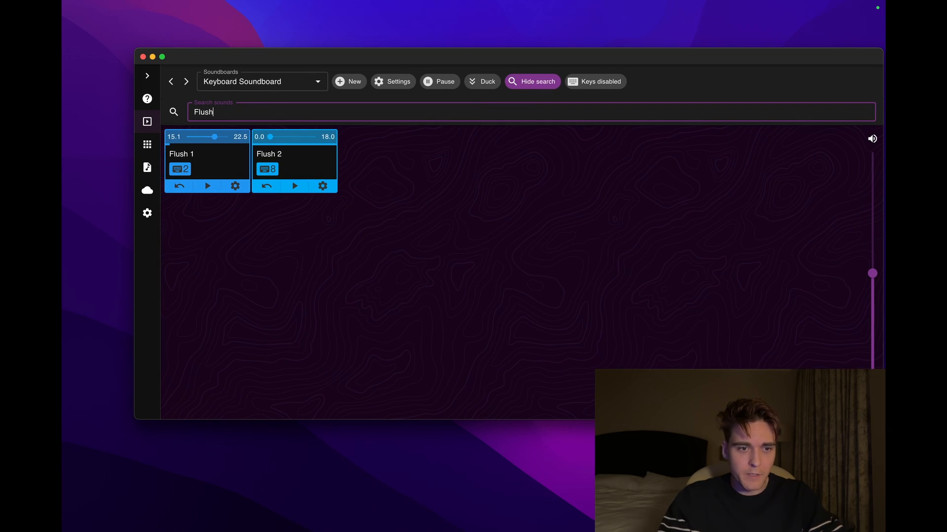
pyautogui.press('BackSpace')
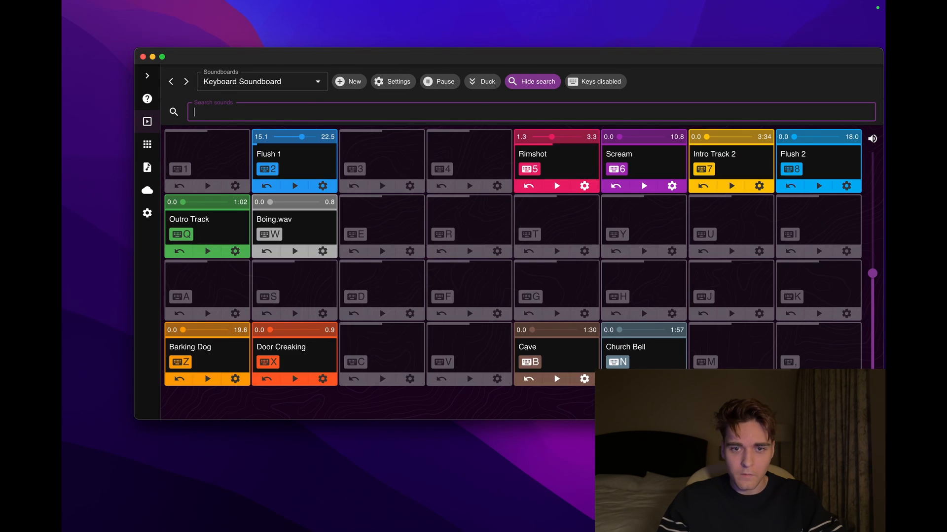
pyautogui.click(539, 89)
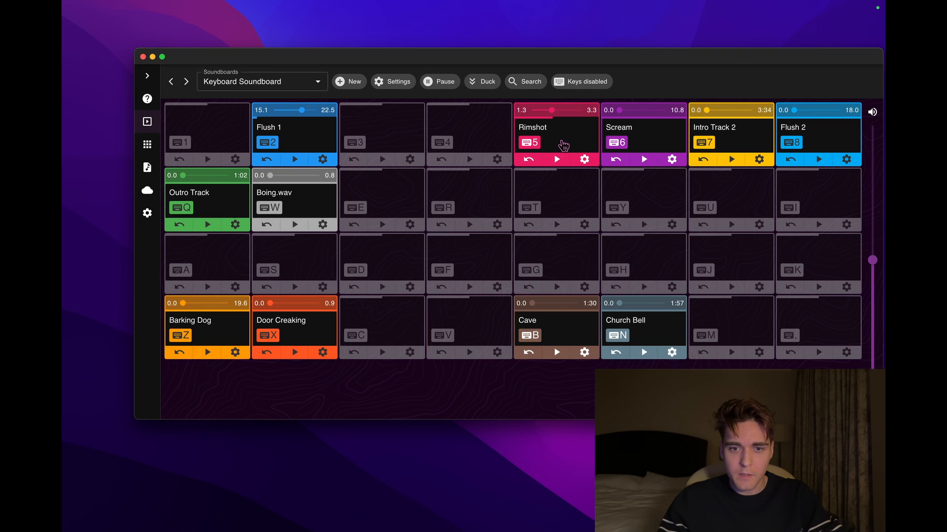
# Append 123 to the Flush 1 sound's name, delete the added digits and save the sound
pyautogui.click(323, 159)
pyautogui.click(382, 231)
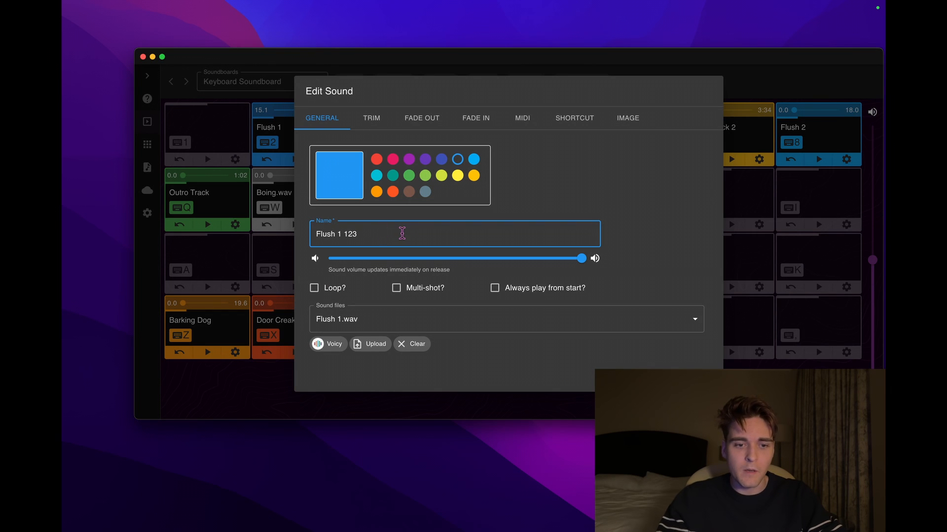
pyautogui.write('123')
pyautogui.press('BackSpace')
pyautogui.press('BackSpace')
pyautogui.press('BackSpace')
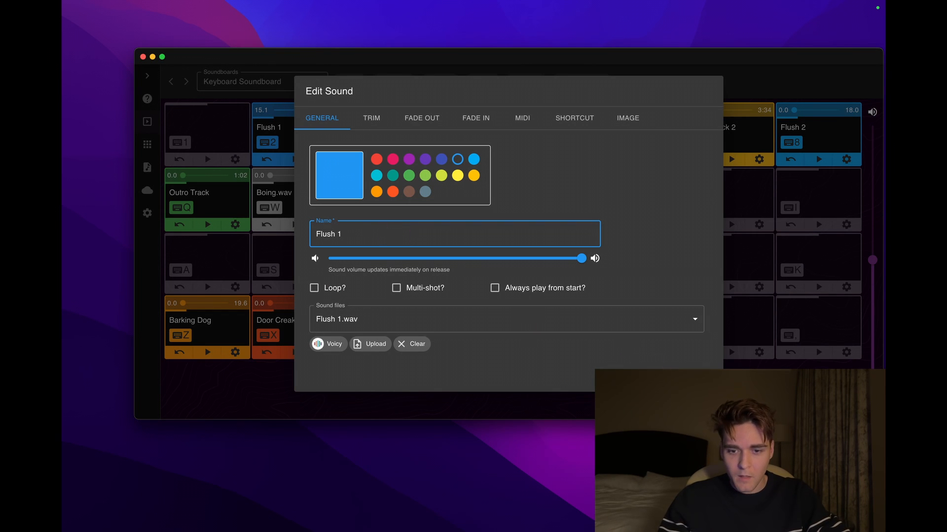
pyautogui.press('Return')
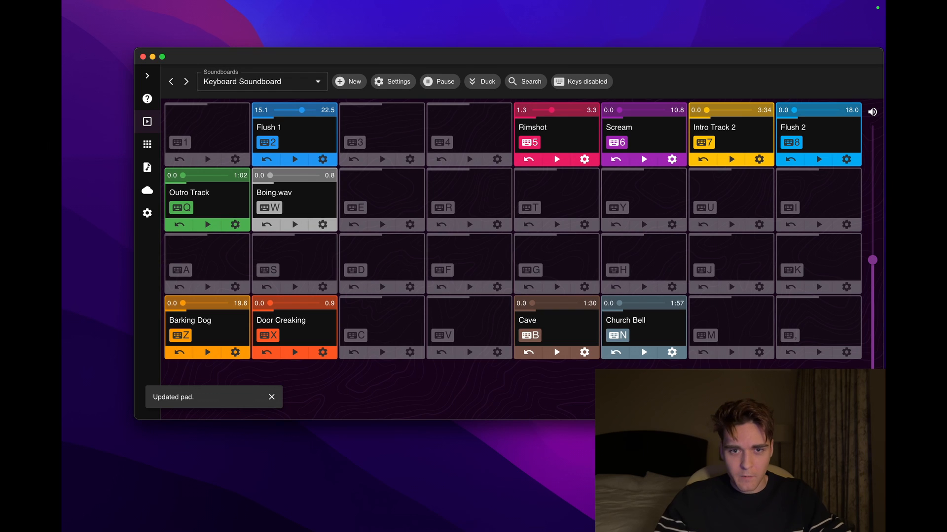
# Enable key listening, trigger Flush 1 with its assigned key 2, and disable key listening again
pyautogui.click(585, 82)
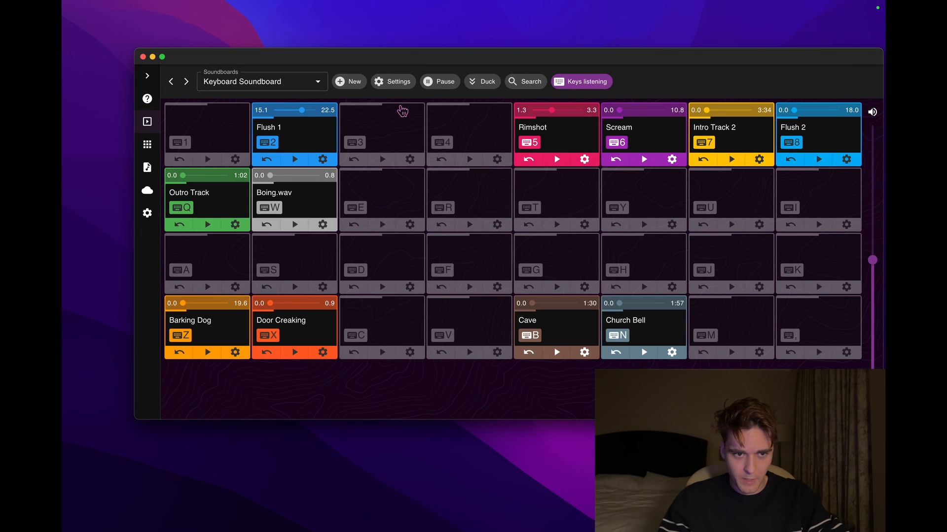
pyautogui.press('2')
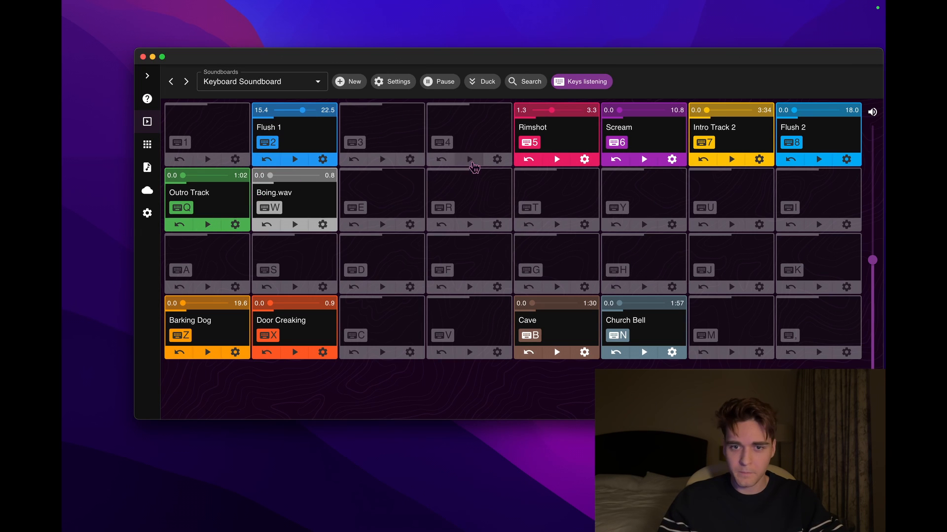
pyautogui.click(587, 81)
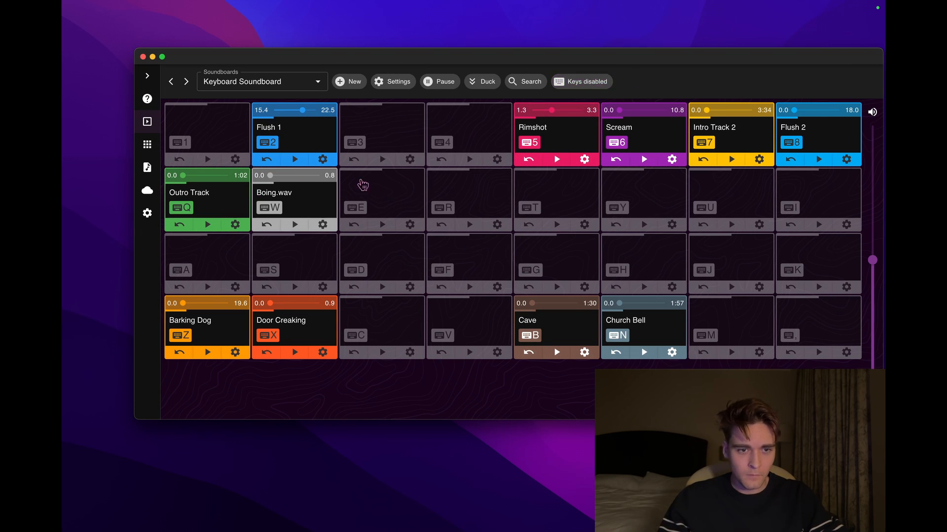
# Open the Flush 1 sound's settings, recolour it lime and highlight its name without changing it
pyautogui.click(325, 162)
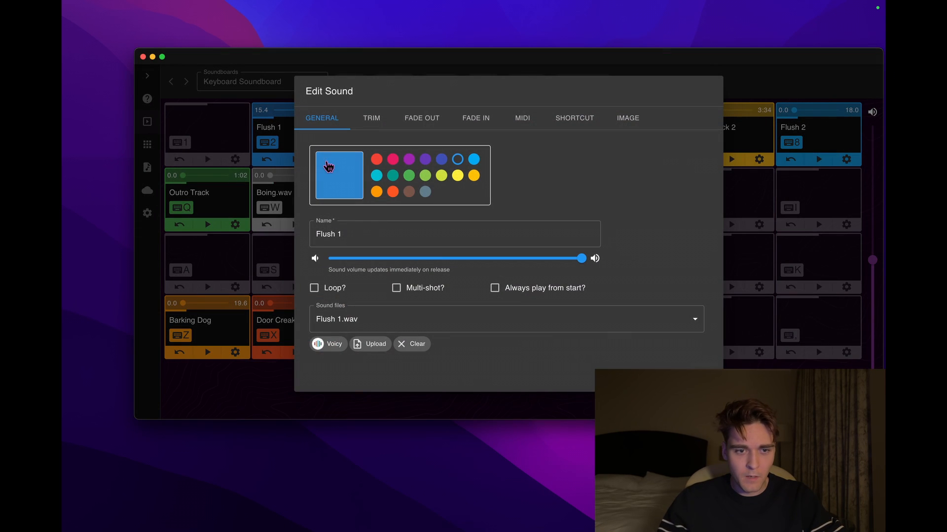
pyautogui.click(349, 176)
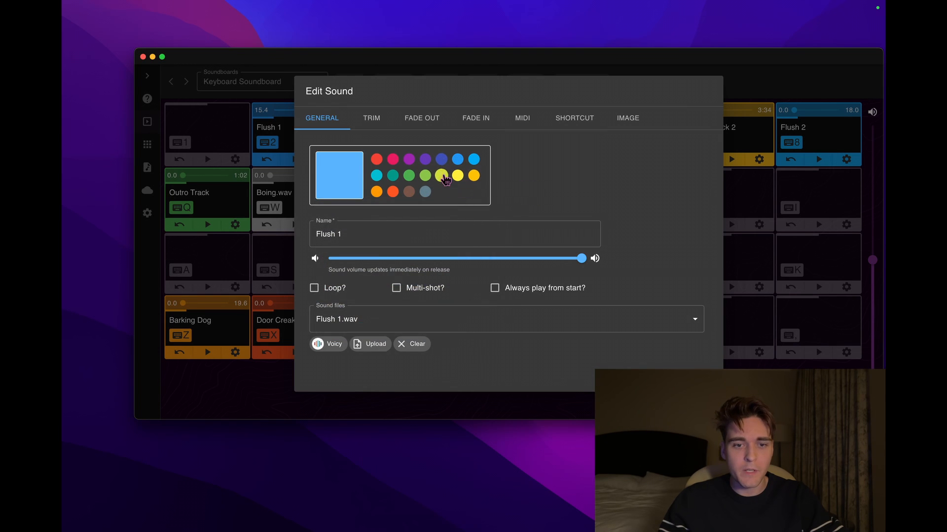
pyautogui.click(441, 176)
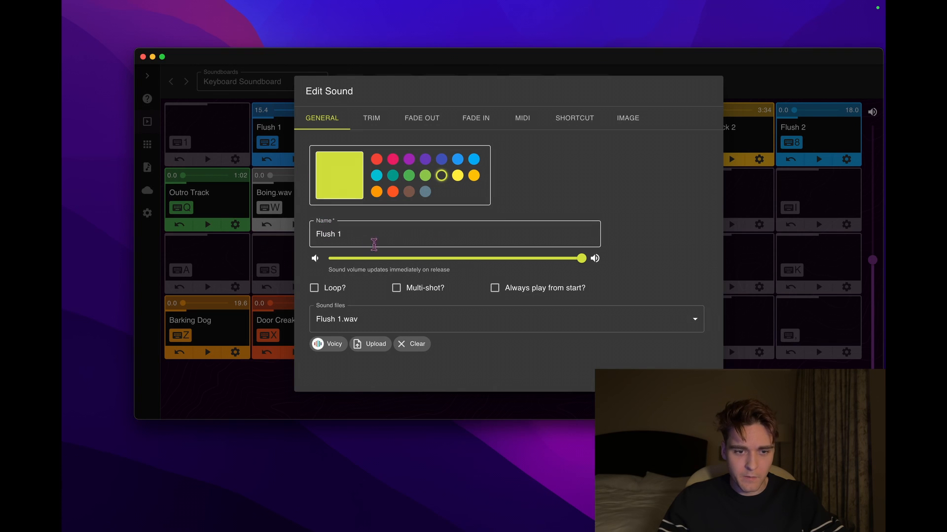
pyautogui.click(407, 237)
pyautogui.moveTo(407, 237); pyautogui.dragTo(305, 241)
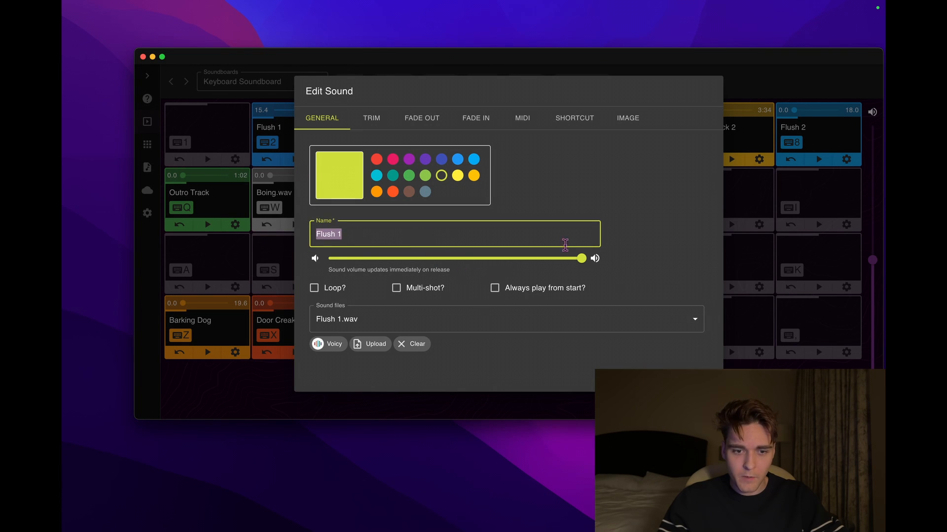
pyautogui.click(653, 185)
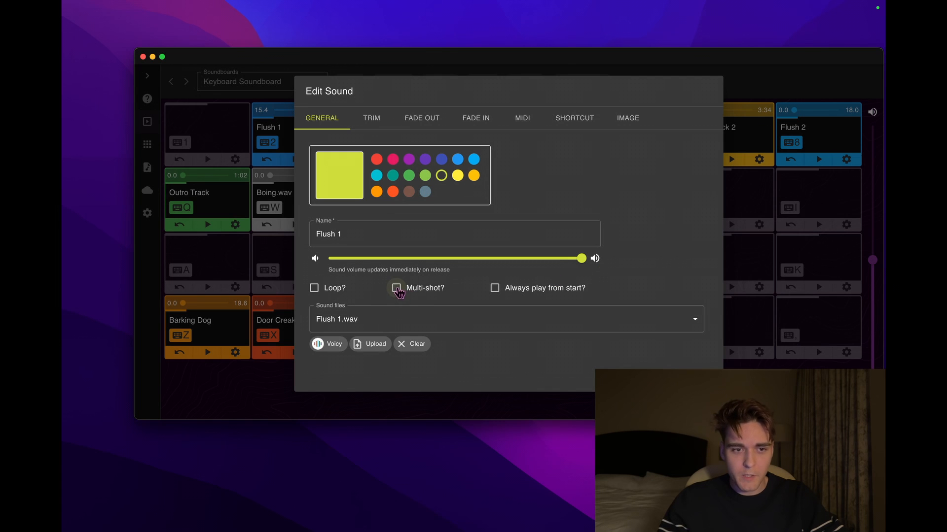
# Enable Multi-shot and restore the blue colour for Flush 1, save the sound and test its playback
pyautogui.click(397, 289)
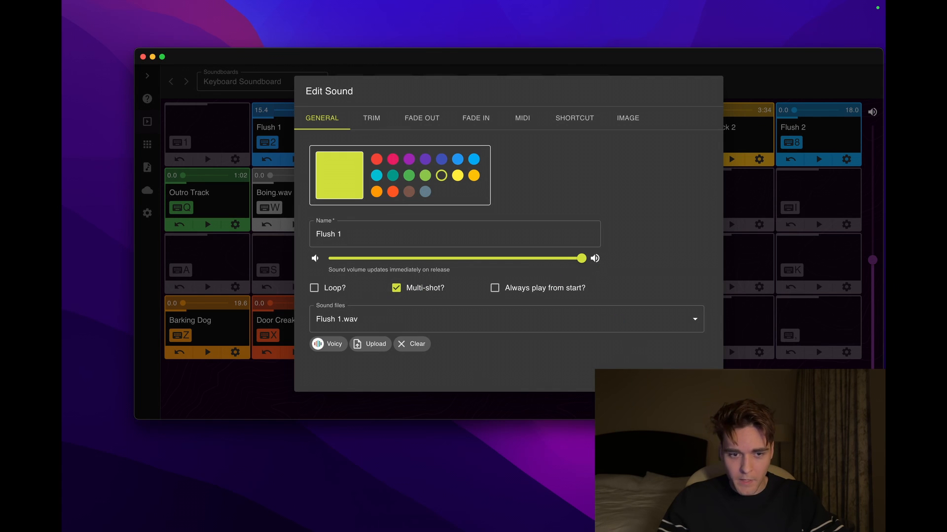
pyautogui.click(457, 158)
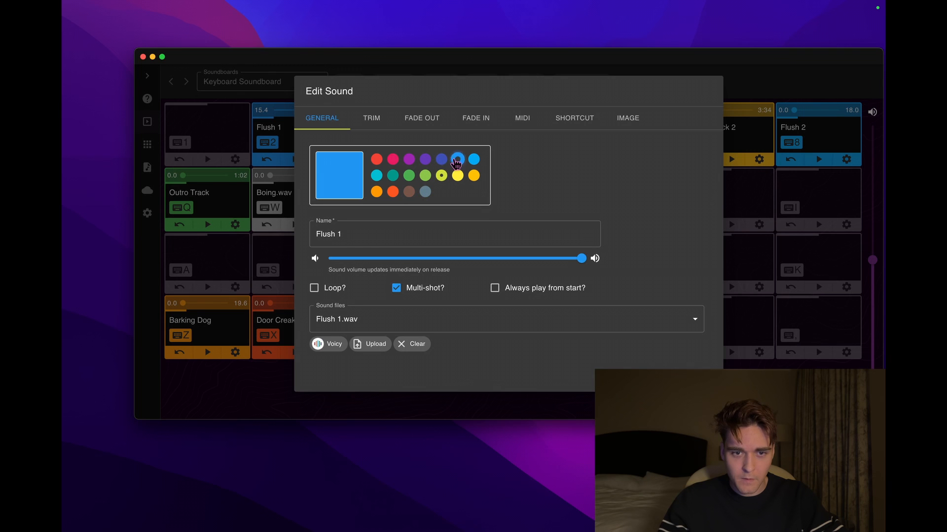
pyautogui.click(702, 379)
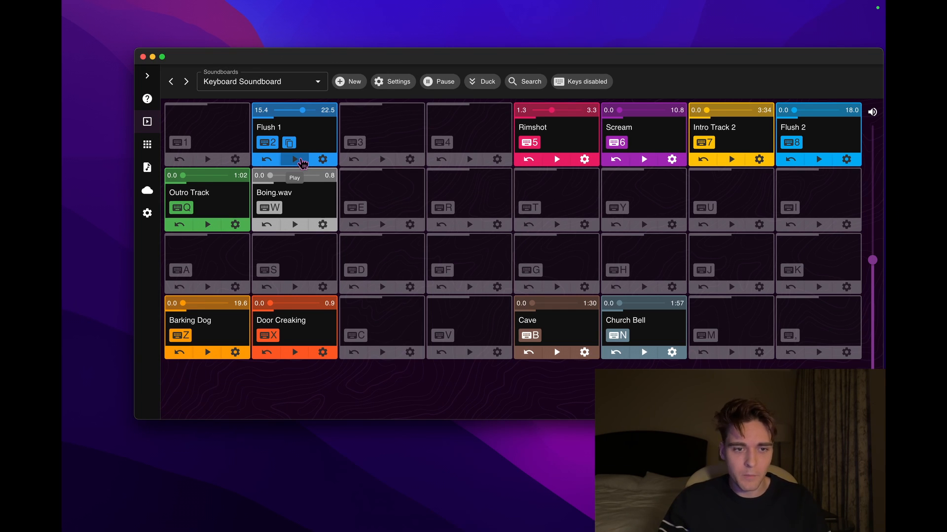
pyautogui.click(295, 160)
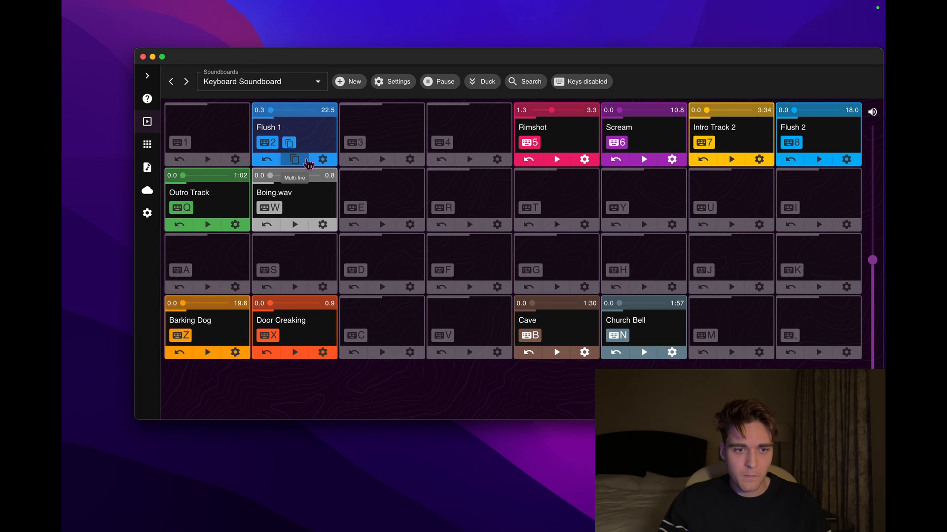
pyautogui.click(271, 162)
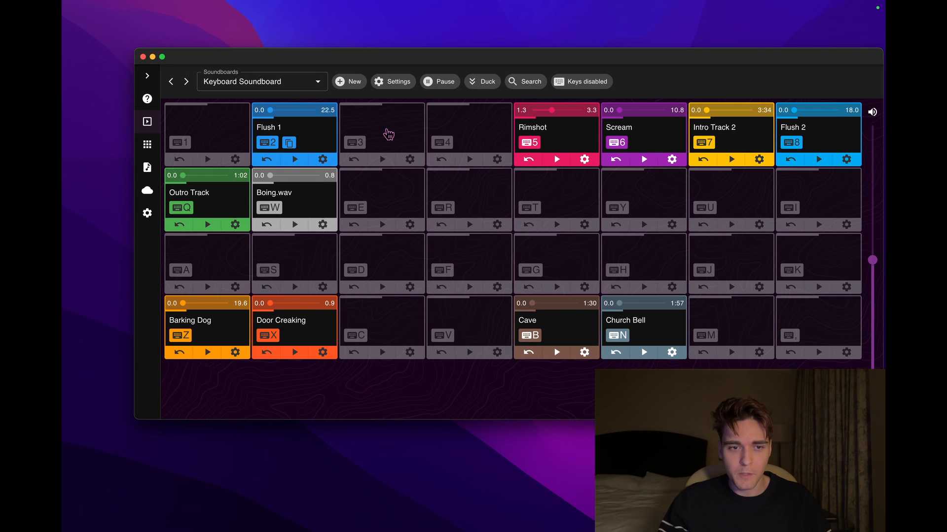
# Replace Multi-shot with Always play from start in Flush 1's settings and save the sound
pyautogui.click(323, 158)
pyautogui.click(439, 295)
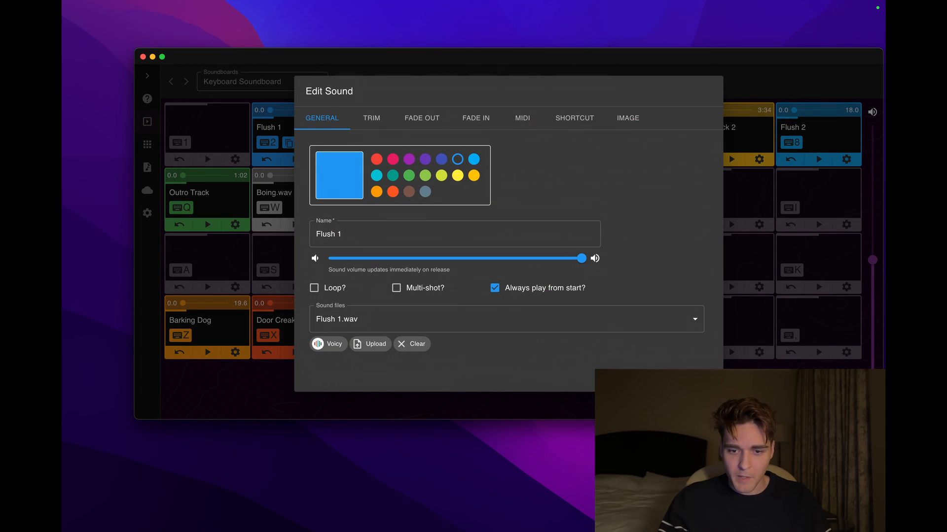
pyautogui.press('Escape')
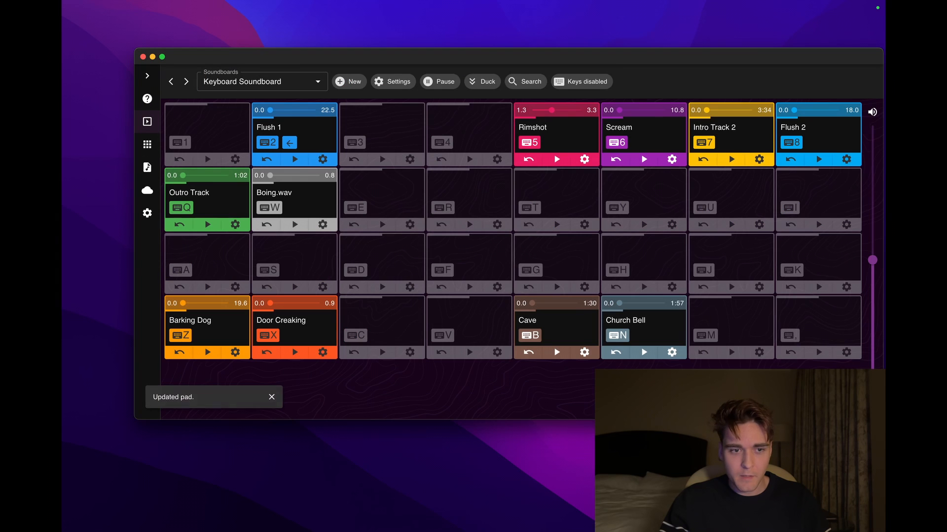
# Play and pause Flush 1 repeatedly to test that it restarts from the beginning
pyautogui.click(301, 163)
pyautogui.click(303, 163)
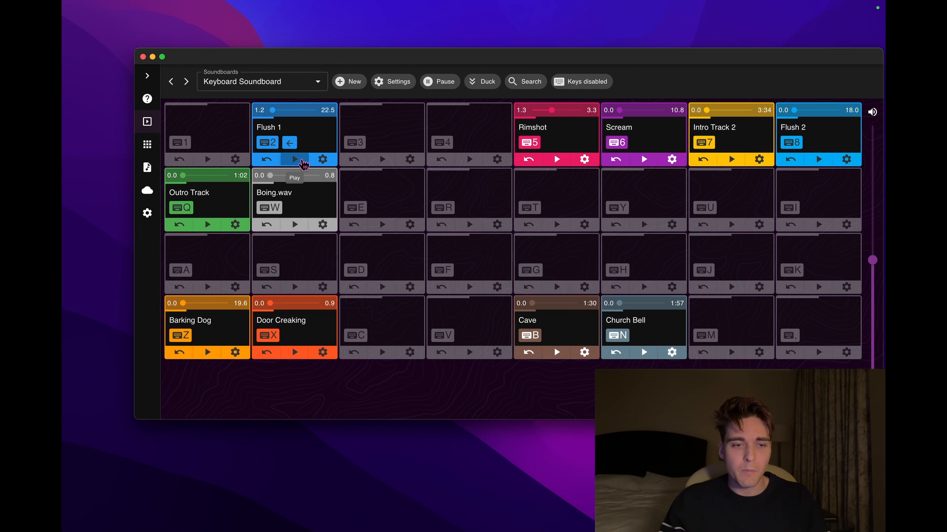
pyautogui.click(290, 131)
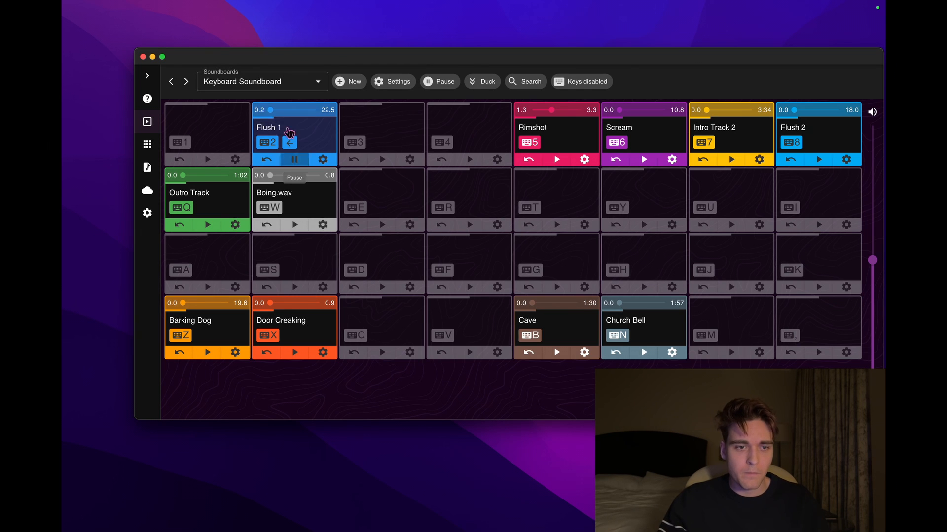
pyautogui.click(296, 162)
# Turn off Always play from start in Flush 1's settings and browse the available sound files without choosing another
pyautogui.click(324, 162)
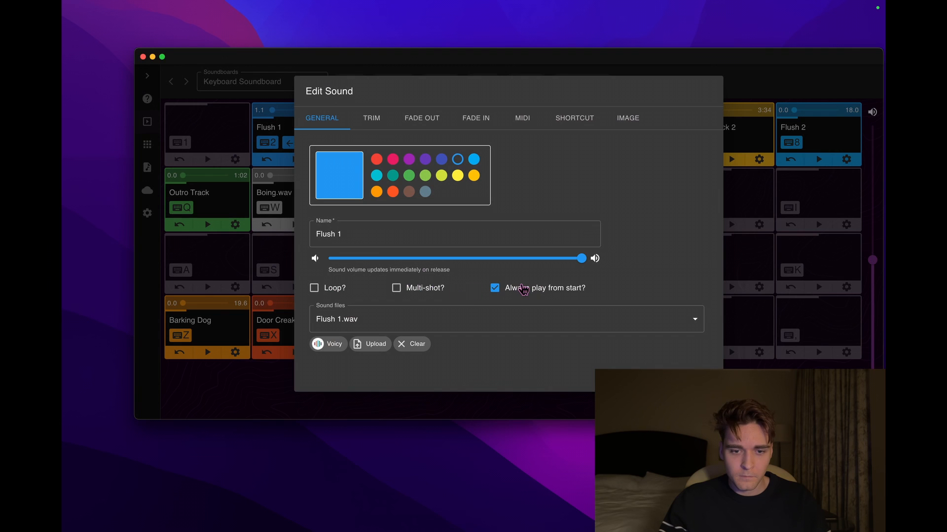
pyautogui.click(523, 289)
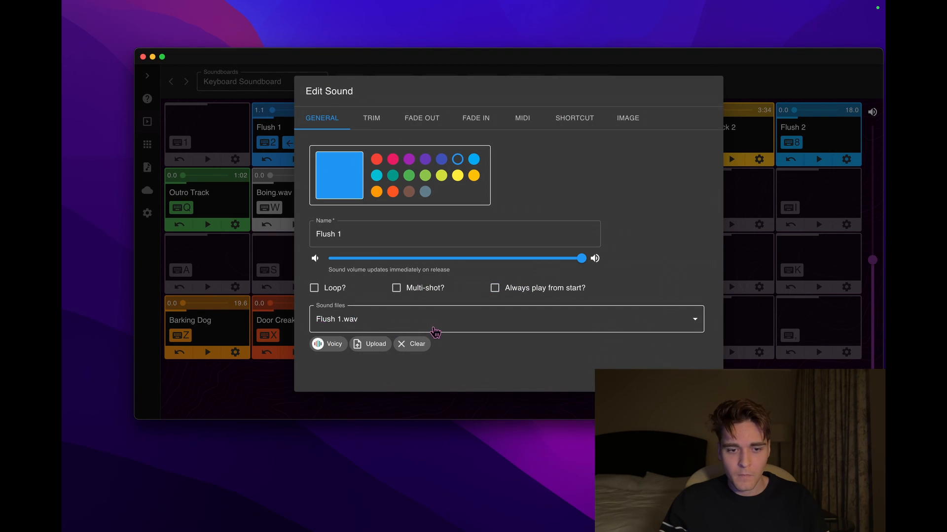
pyautogui.click(436, 328)
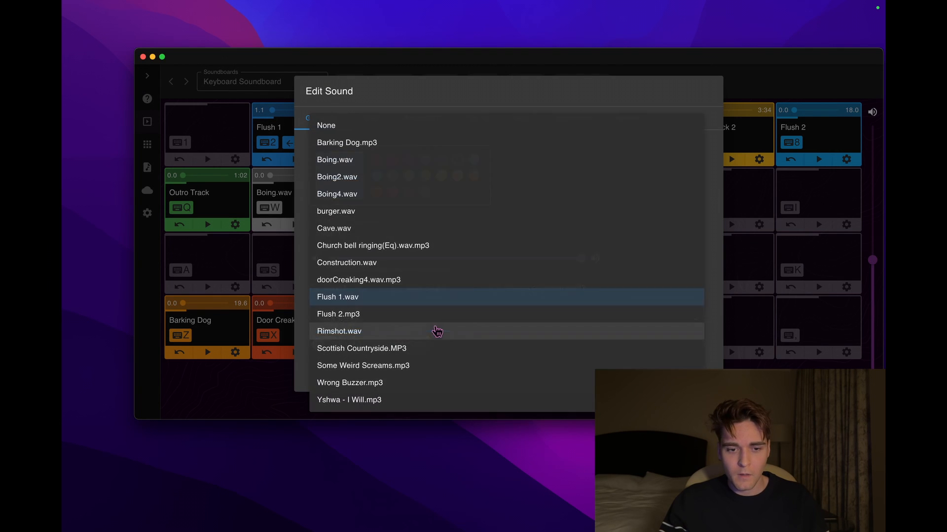
pyautogui.click(302, 367)
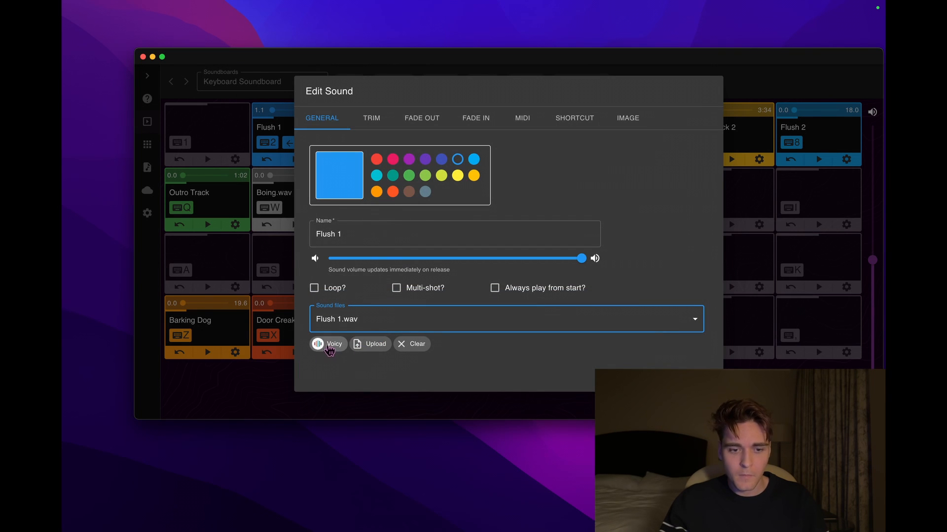
# Open the Voicy sound import for Flush 1, close it without importing and try clearing the sound file
pyautogui.click(335, 347)
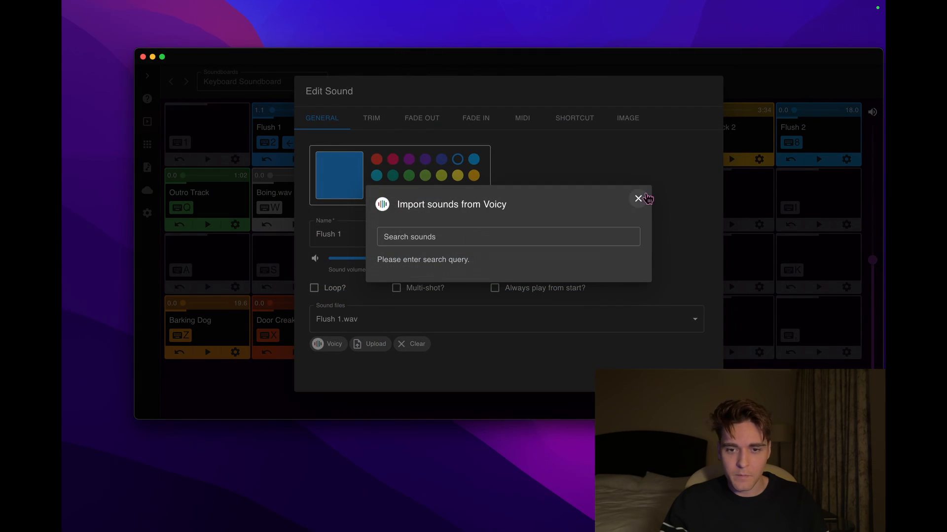
pyautogui.doubleClick(493, 204)
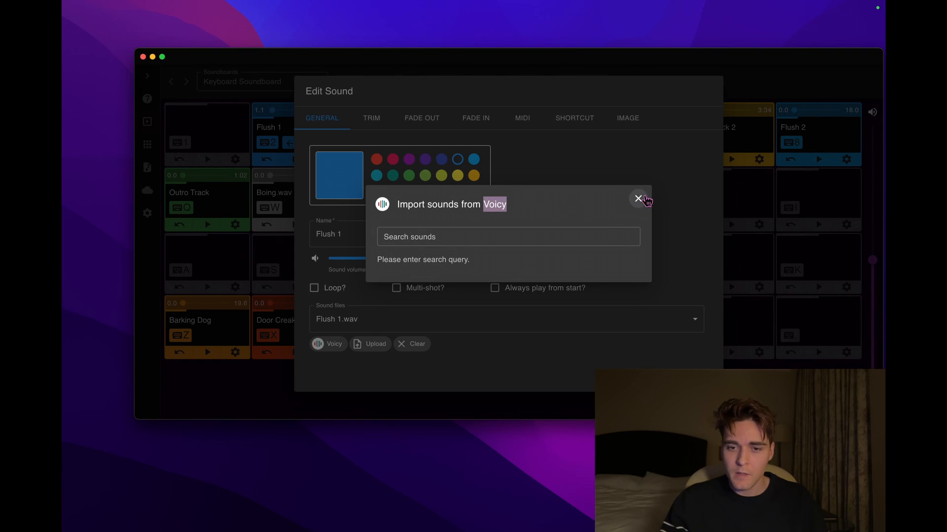
pyautogui.click(638, 199)
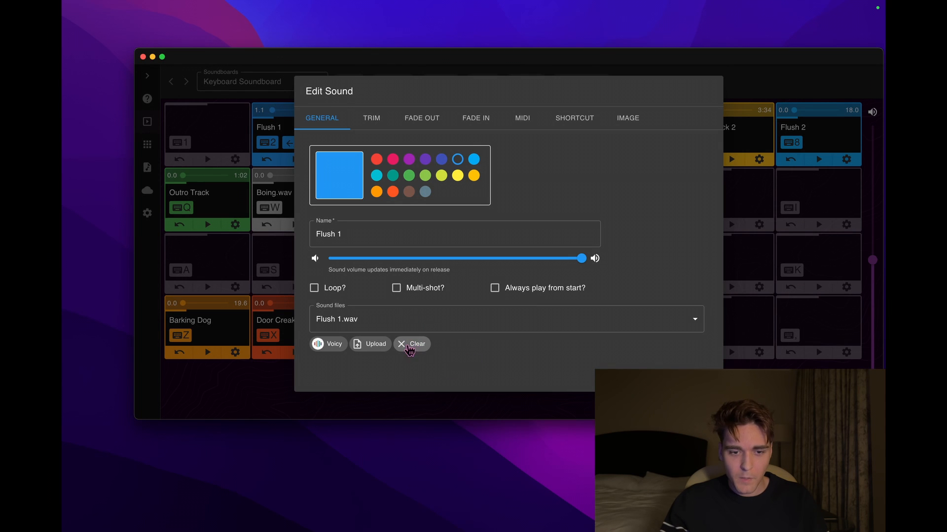
pyautogui.click(409, 345)
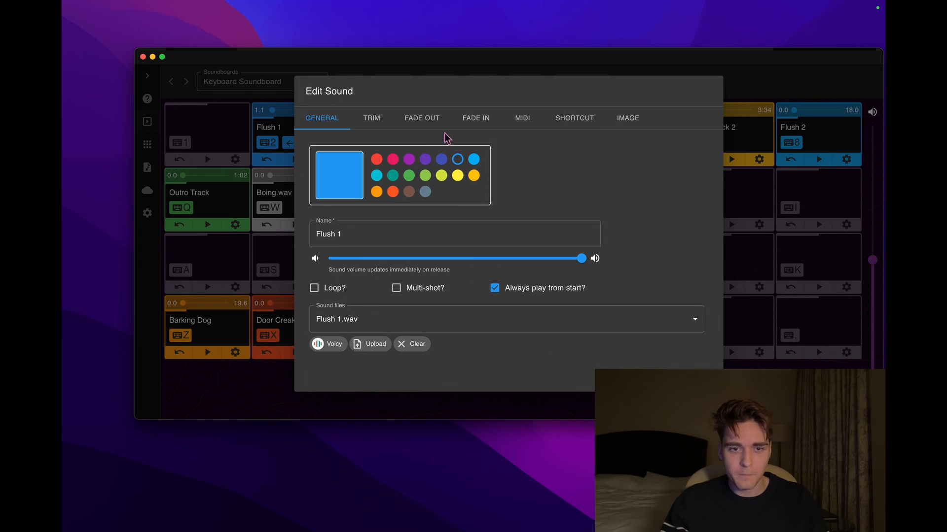
# Trim Flush 1 to start at 1.107 s and end at 8.163 s, save it and check its playback
pyautogui.click(371, 117)
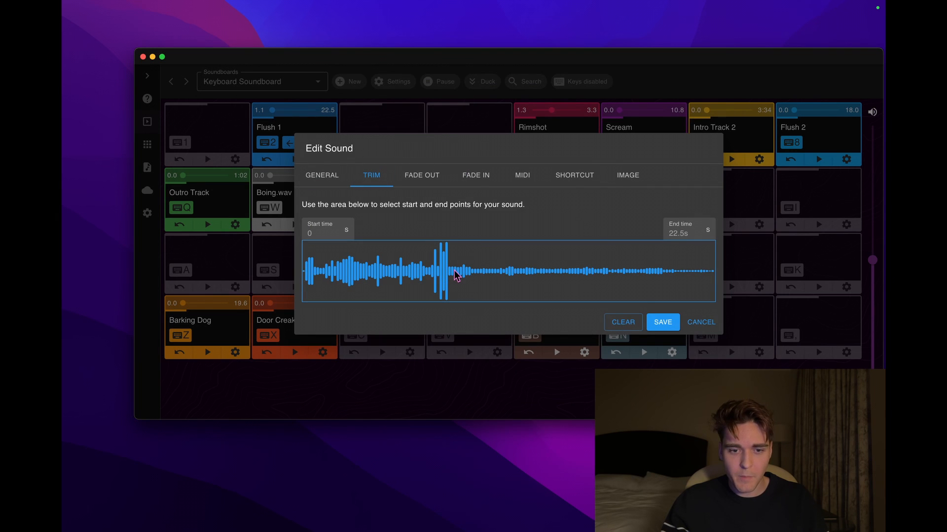
pyautogui.moveTo(323, 275); pyautogui.dragTo(451, 281)
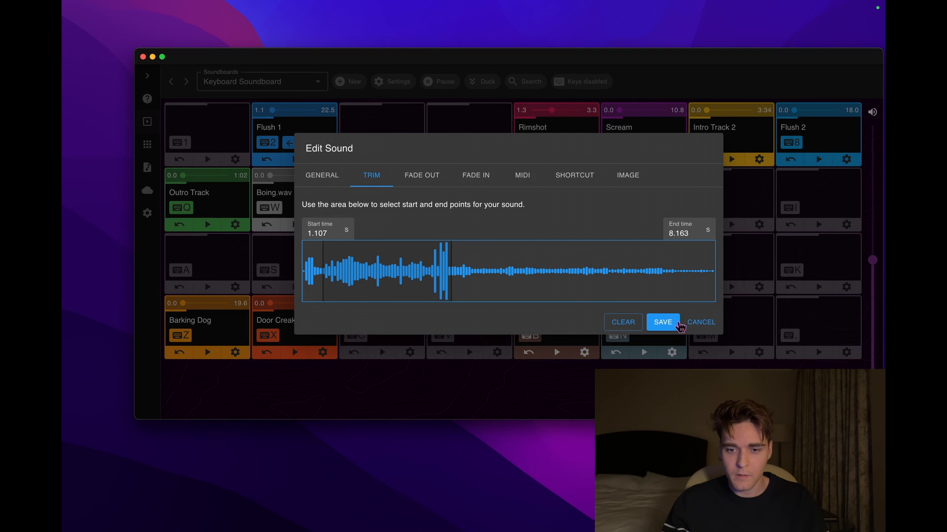
pyautogui.click(666, 323)
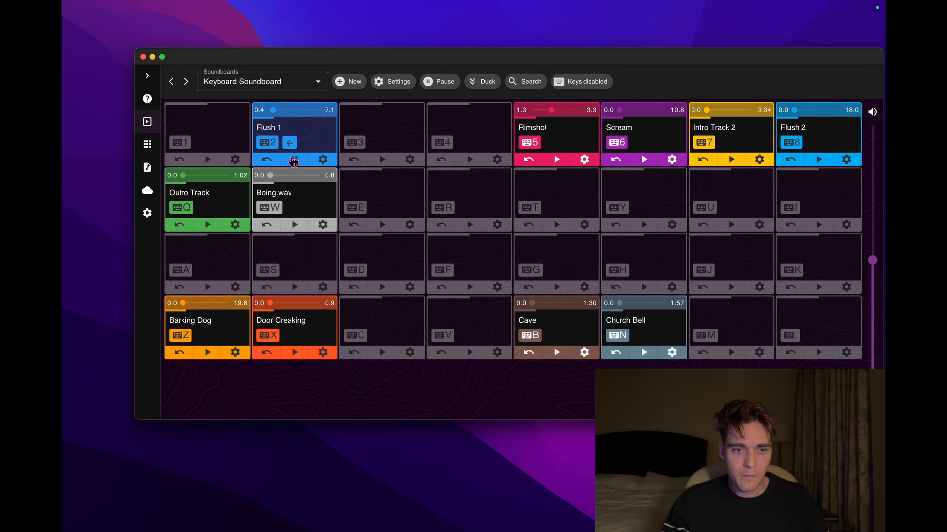
pyautogui.click(295, 159)
# Set Flush 1's fade-out on pause duration to 3 s, save the sound and test its playback
pyautogui.click(322, 158)
pyautogui.click(371, 121)
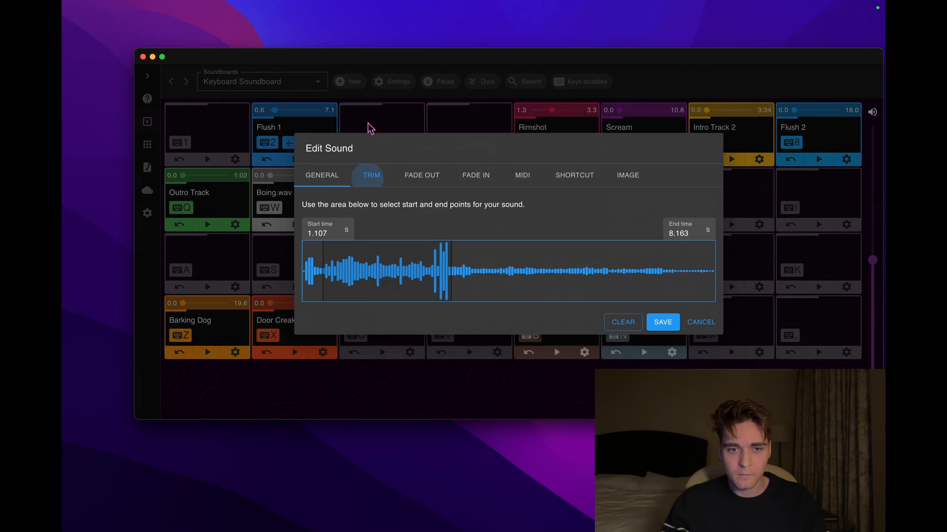
pyautogui.click(423, 168)
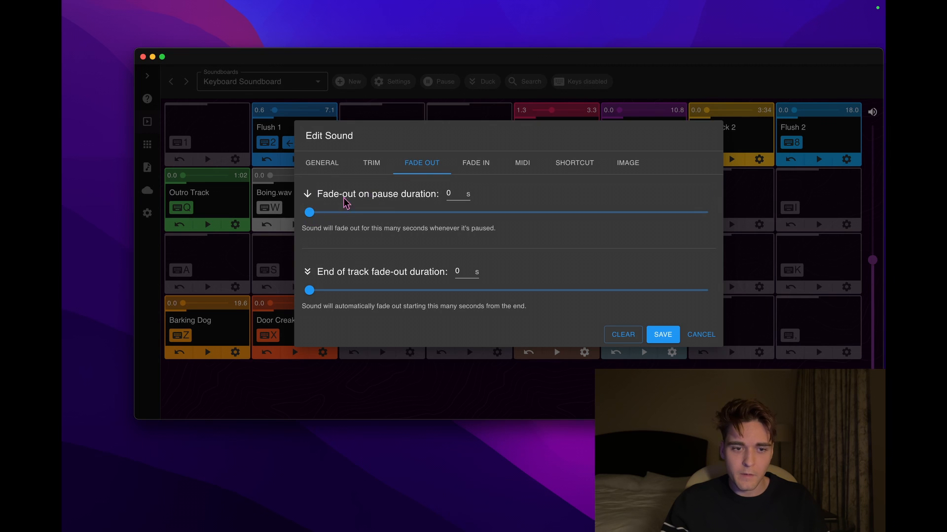
pyautogui.moveTo(330, 198); pyautogui.dragTo(380, 199)
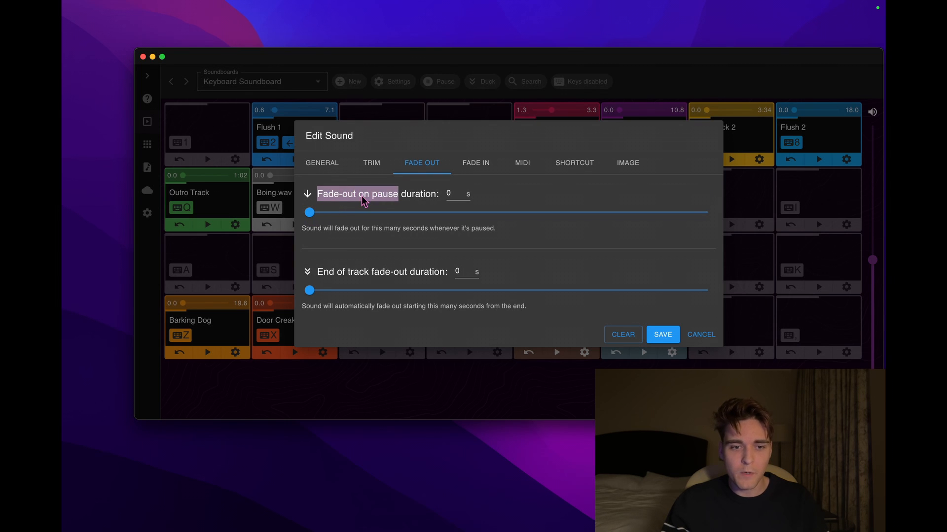
pyautogui.click(364, 199)
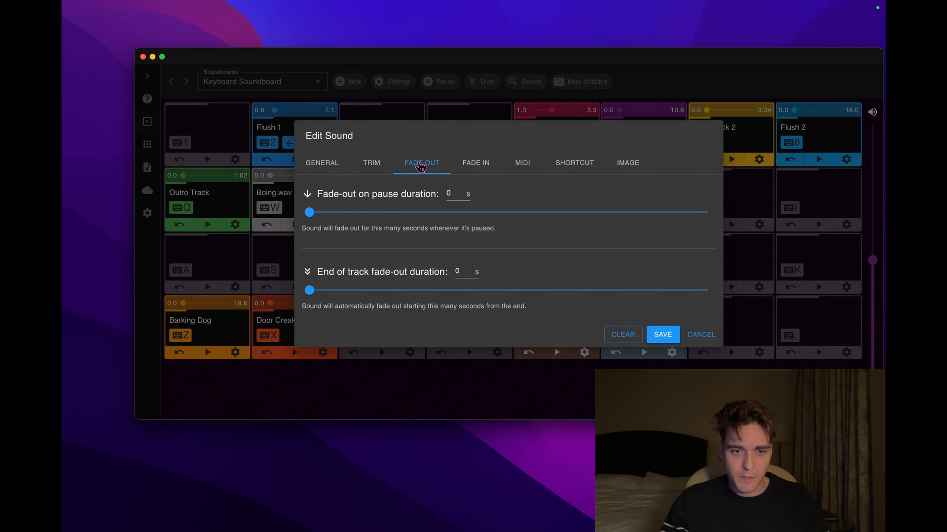
pyautogui.moveTo(310, 213); pyautogui.dragTo(353, 218)
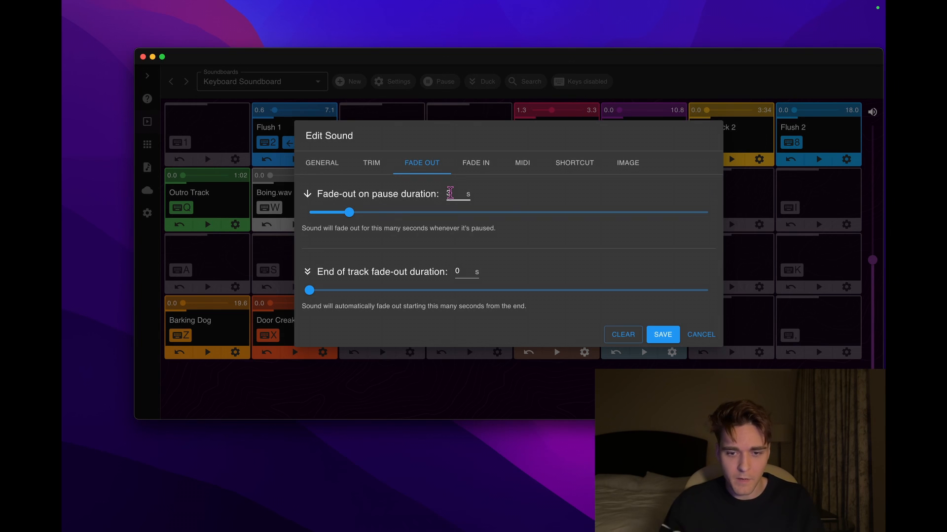
pyautogui.click(663, 335)
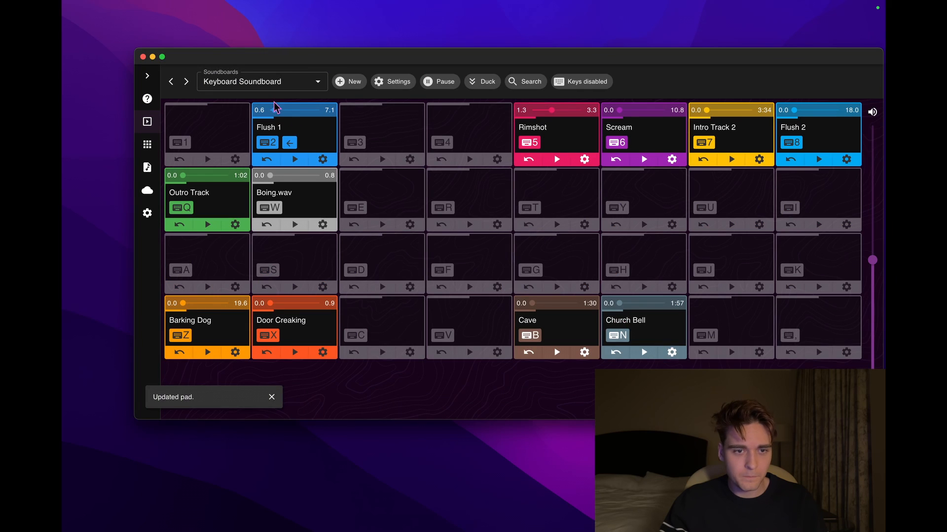
pyautogui.click(296, 161)
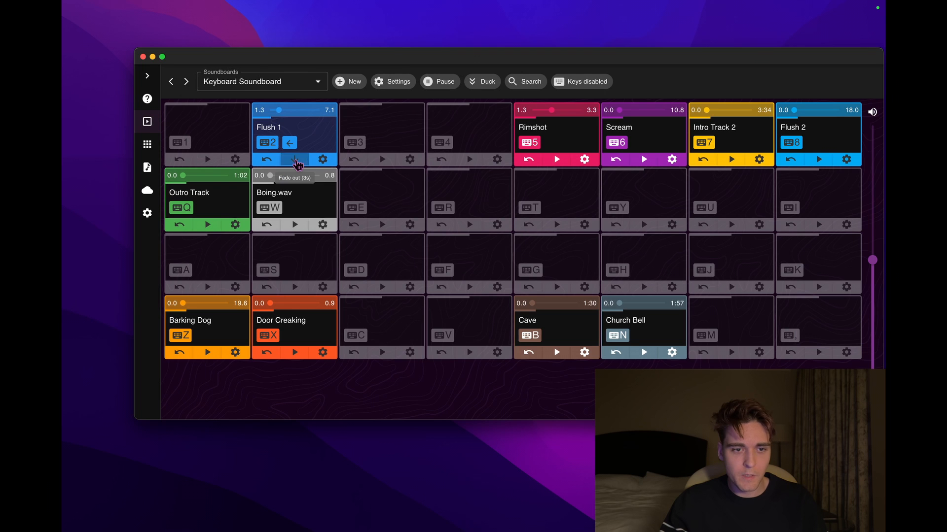
# Set Flush 1's fade-out on pause duration to 0 s and its end of track fade-out duration to 3 s
pyautogui.click(323, 160)
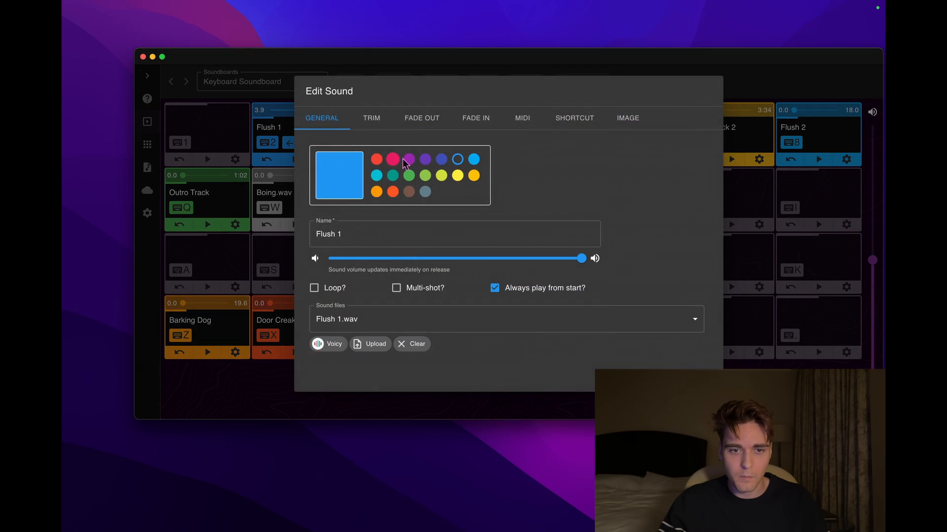
pyautogui.click(412, 128)
pyautogui.moveTo(349, 215)
pyautogui.moveTo(349, 213); pyautogui.dragTo(297, 217)
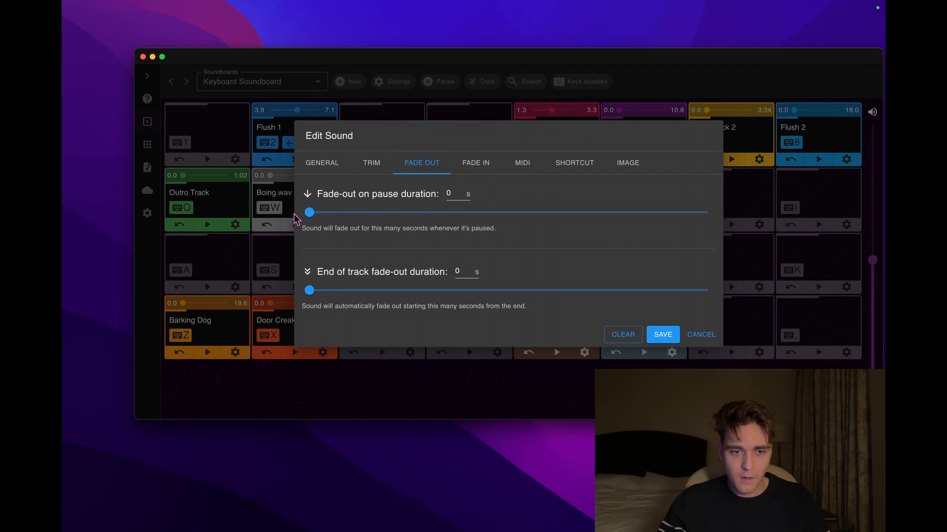
pyautogui.moveTo(309, 291); pyautogui.dragTo(351, 295)
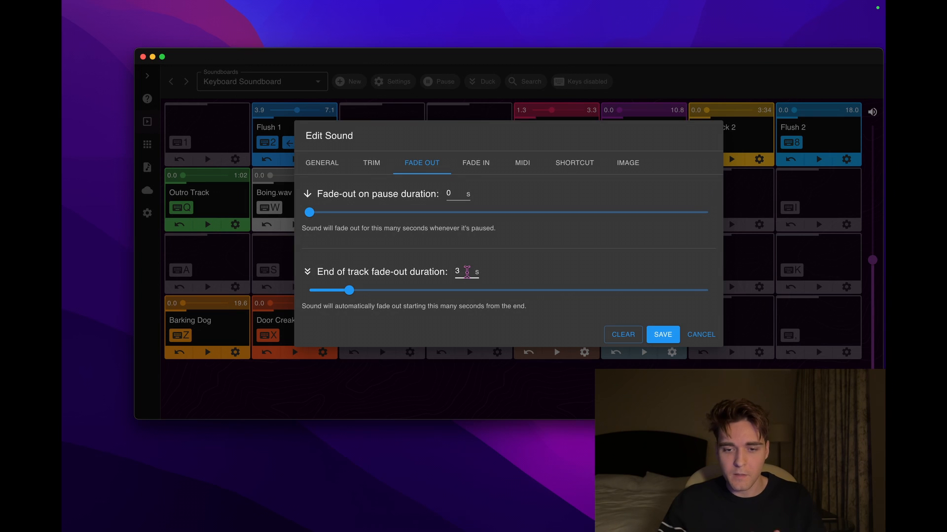
# Save Flush 1's fade settings, move its playback position to about 3.8 s and play it to test the end-of-track fade-out
pyautogui.click(662, 334)
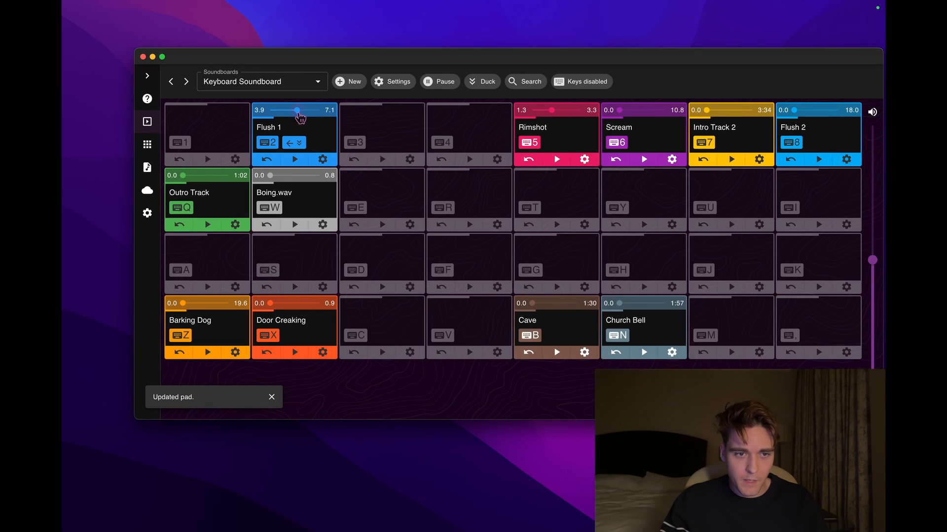
pyautogui.moveTo(297, 115); pyautogui.dragTo(297, 111)
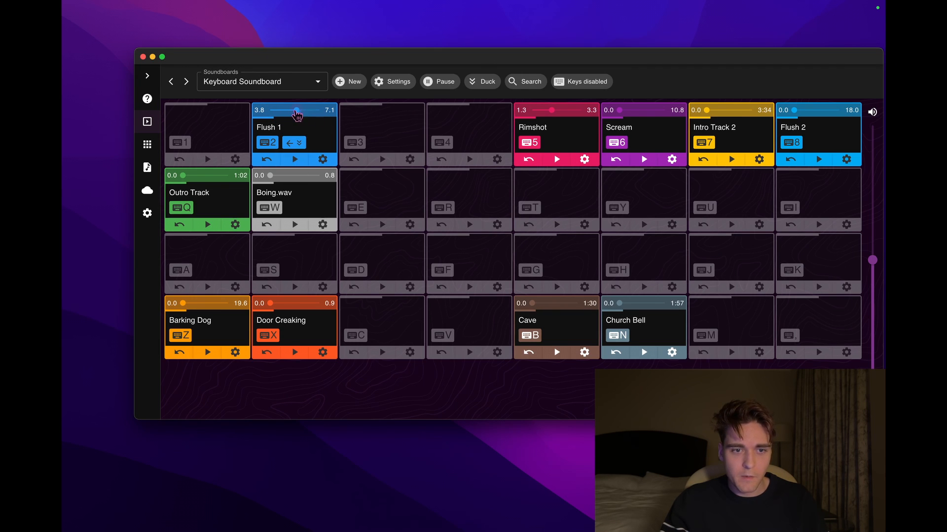
pyautogui.click(296, 159)
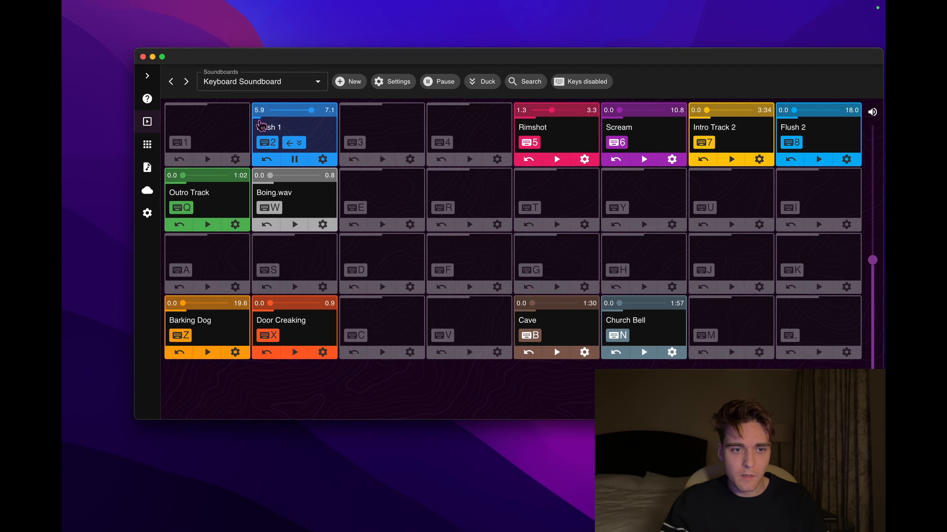
# Review Flush 1's fade-in, MIDI binding, global shortcut and pad image settings, and save the sound with these options as they are
pyautogui.click(322, 159)
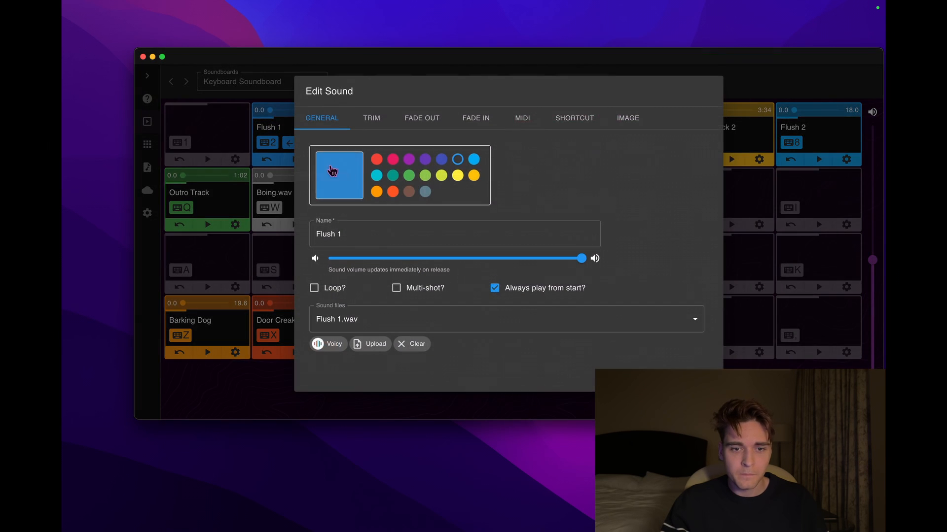
pyautogui.click(486, 127)
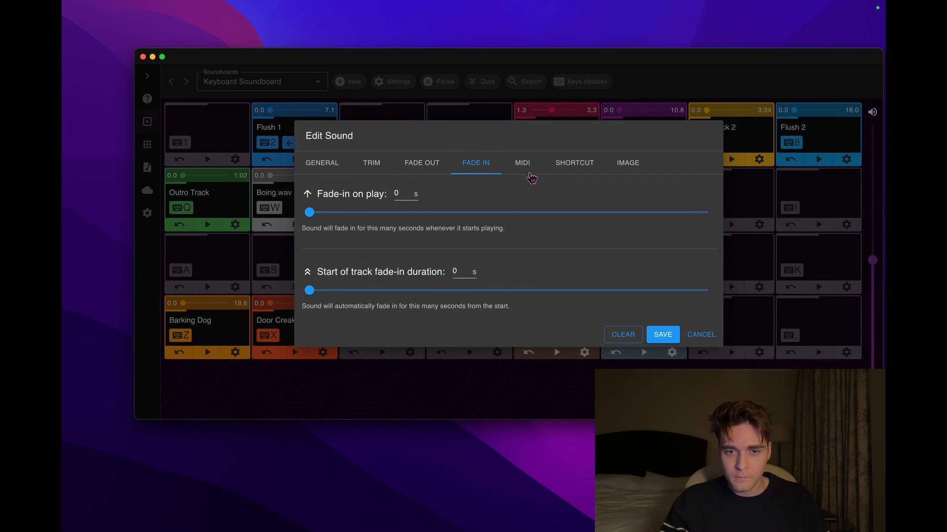
pyautogui.click(531, 173)
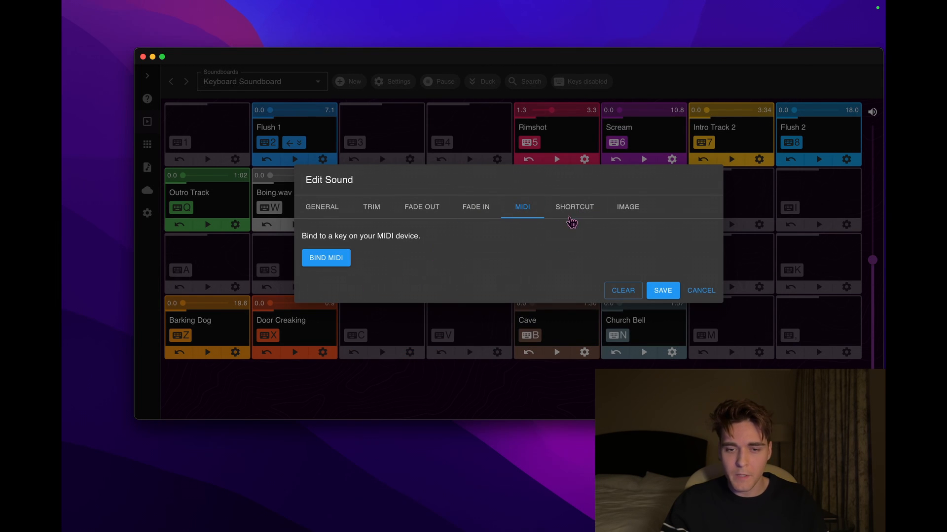
pyautogui.click(573, 218)
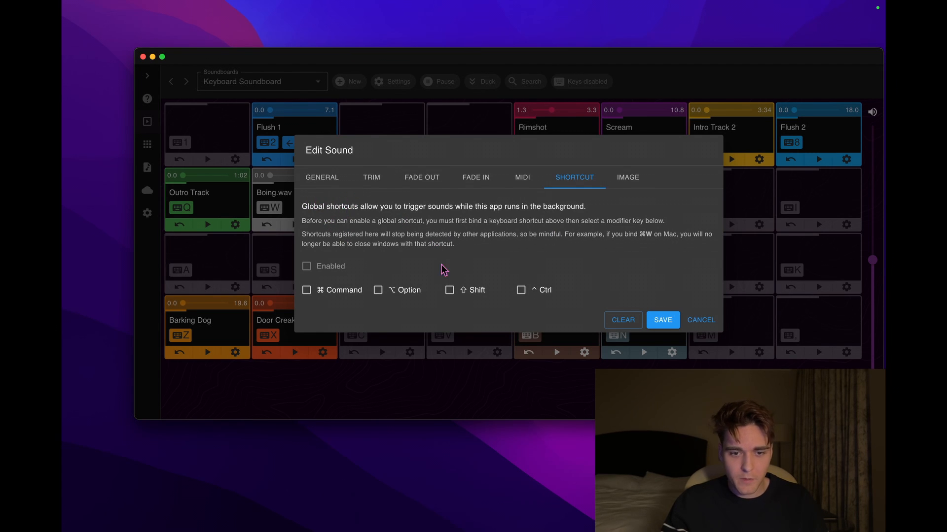
pyautogui.click(627, 178)
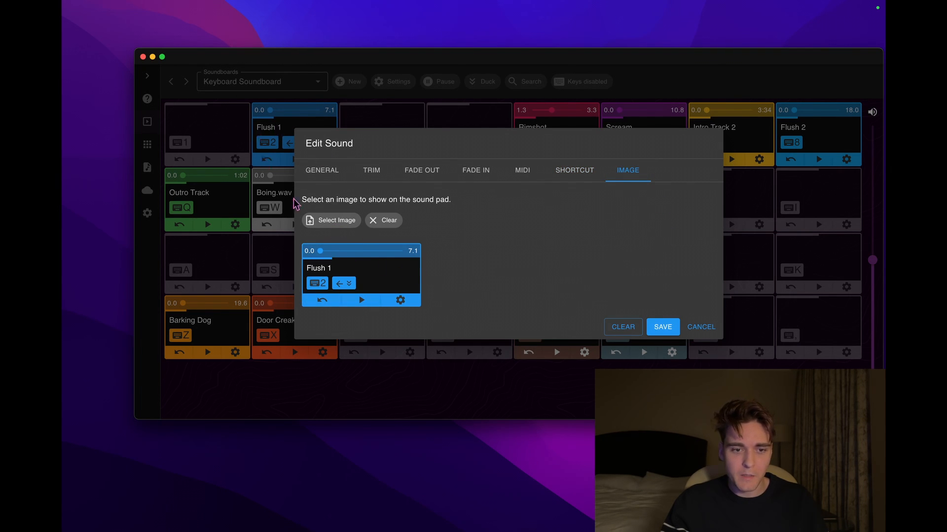
pyautogui.click(663, 328)
# Look through the soundboards overview, sound files, web sync and global settings pages, including the Loading mode description
pyautogui.click(147, 144)
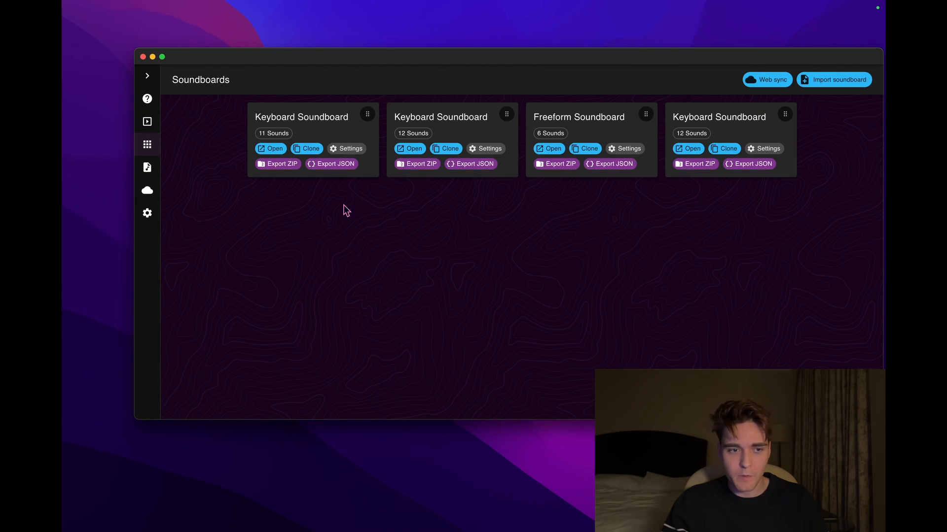
pyautogui.click(147, 167)
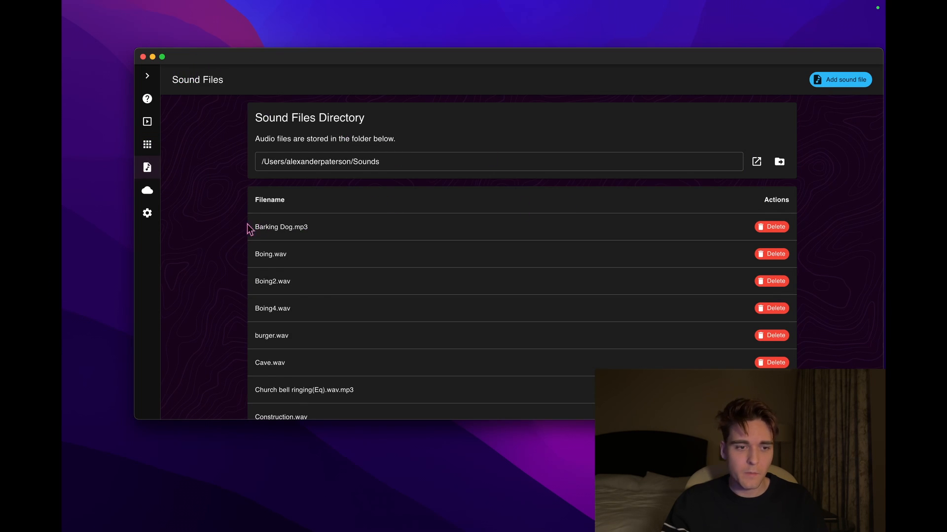
pyautogui.click(147, 192)
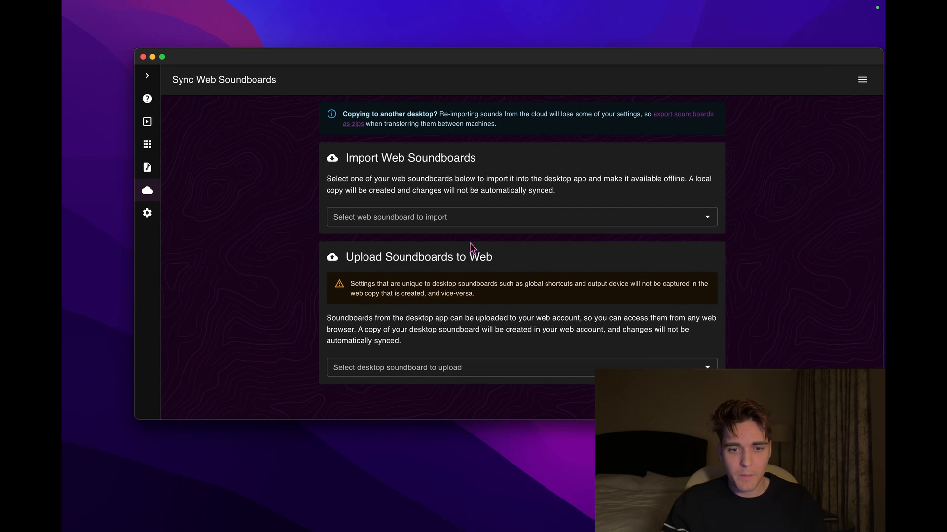
pyautogui.click(148, 215)
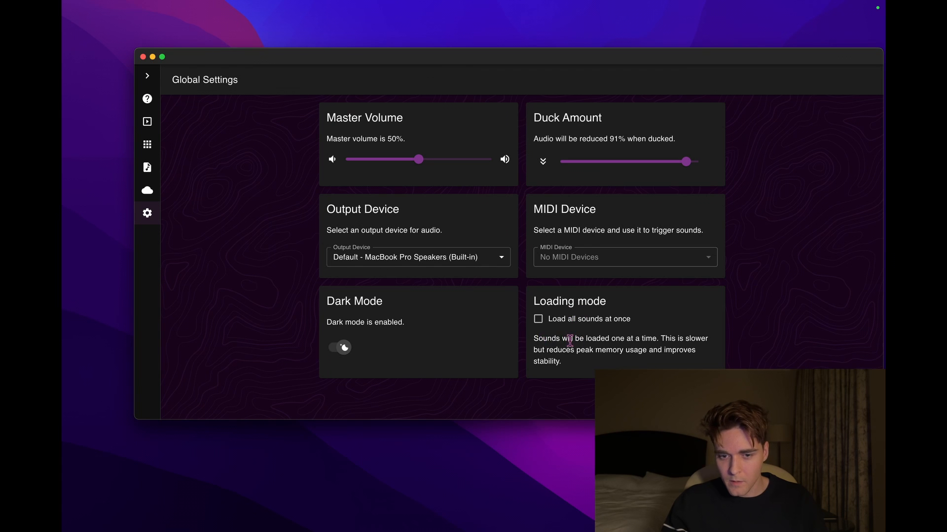
pyautogui.tripleClick(545, 338)
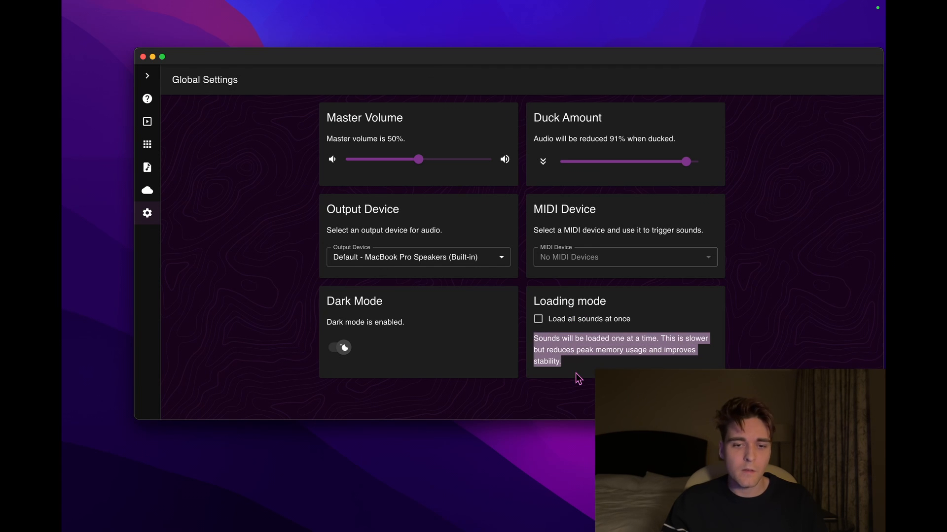
pyautogui.click(575, 374)
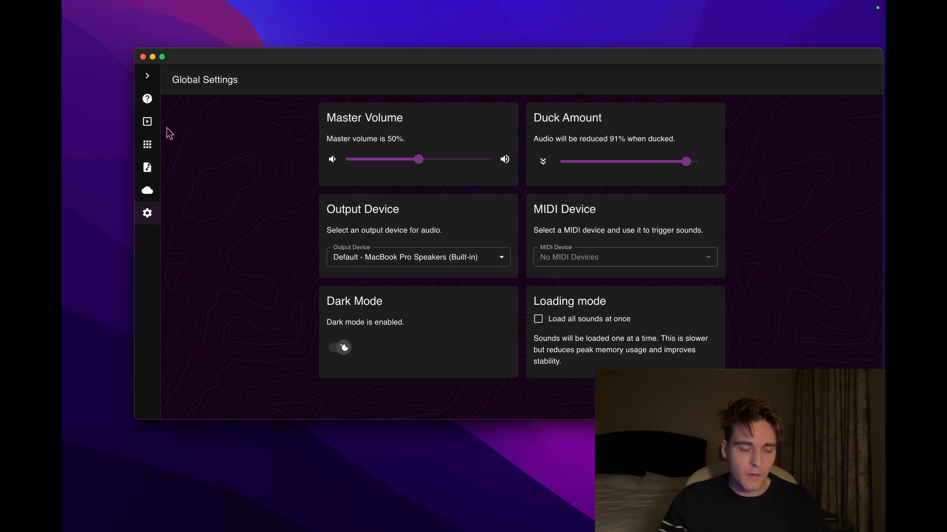
# Return to the Keyboard Soundboard and move the app window slightly up and to the left on the desktop
pyautogui.click(147, 122)
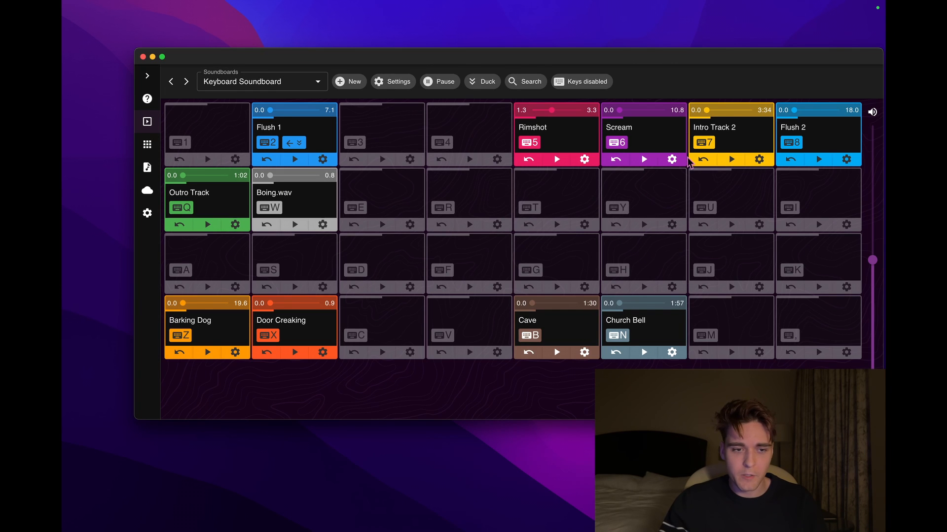
pyautogui.moveTo(728, 55); pyautogui.dragTo(706, 49)
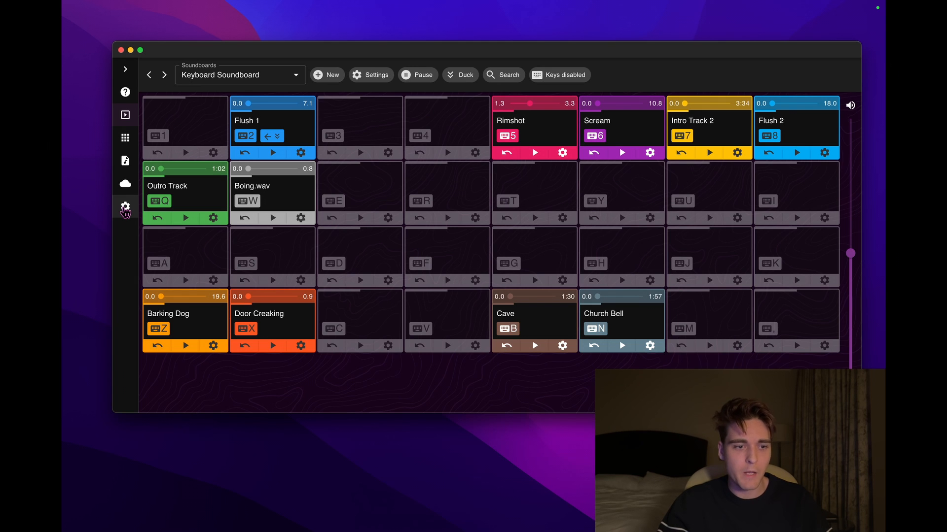
# Reopen the global settings and try toggling the option to load all sounds at once on and off
pyautogui.click(125, 207)
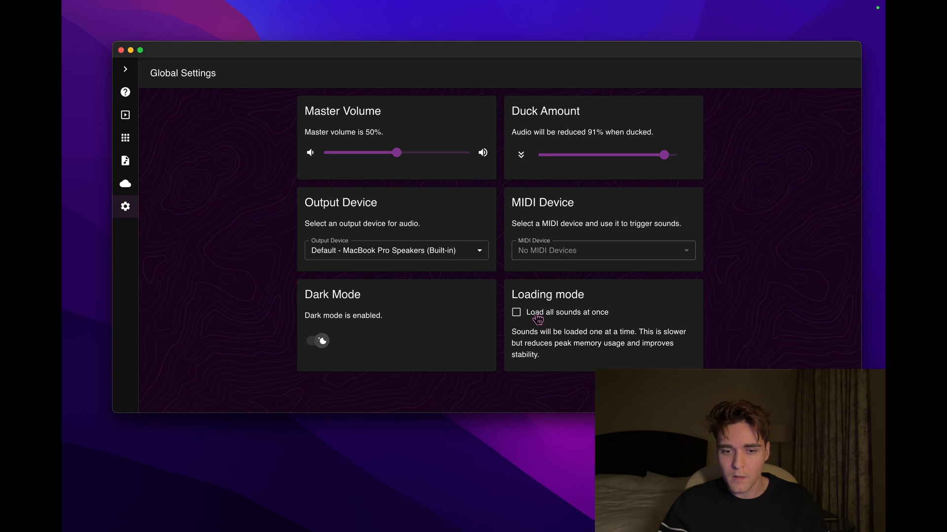
pyautogui.click(599, 318)
pyautogui.click(562, 313)
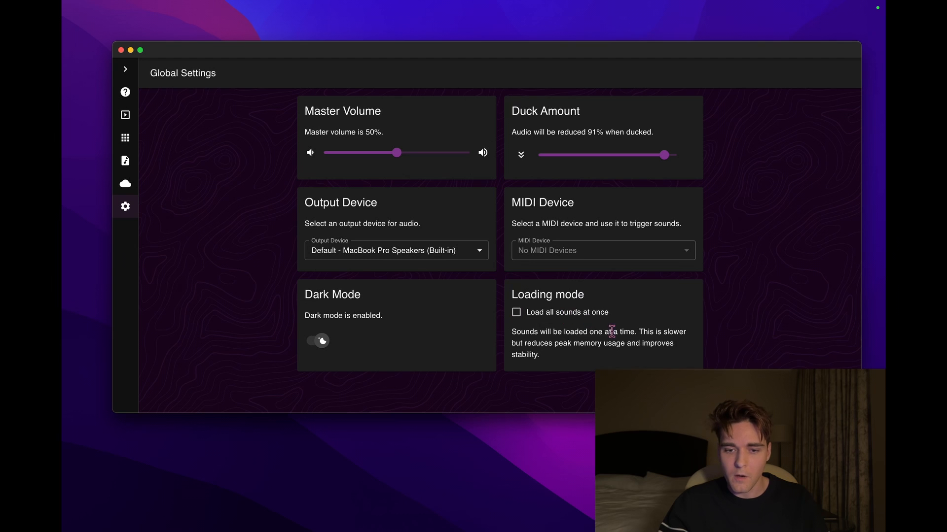
# Go back to the Keyboard Soundboard and play the Rimshot sound
pyautogui.click(126, 121)
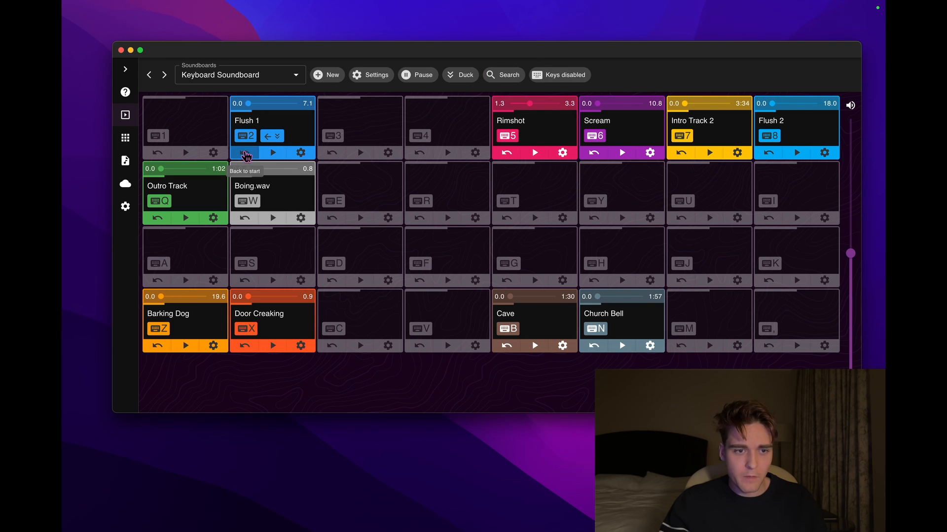
pyautogui.click(534, 153)
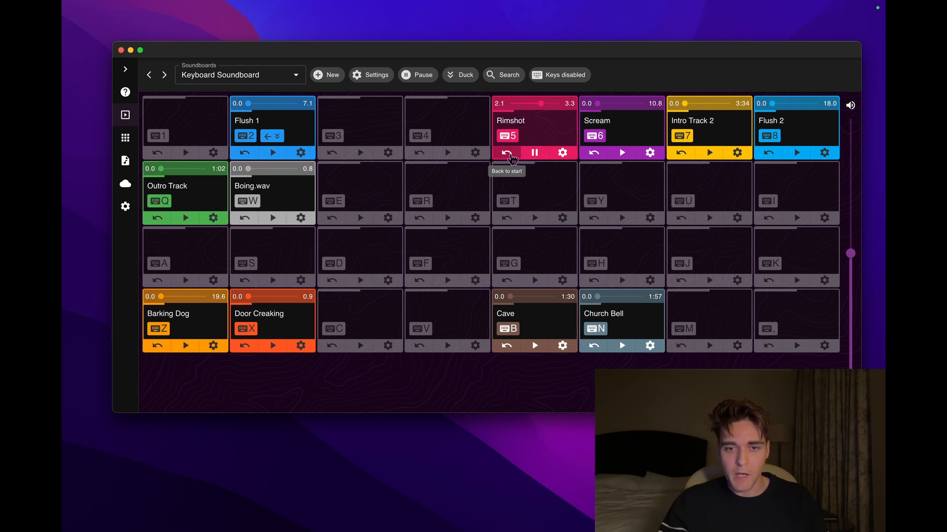